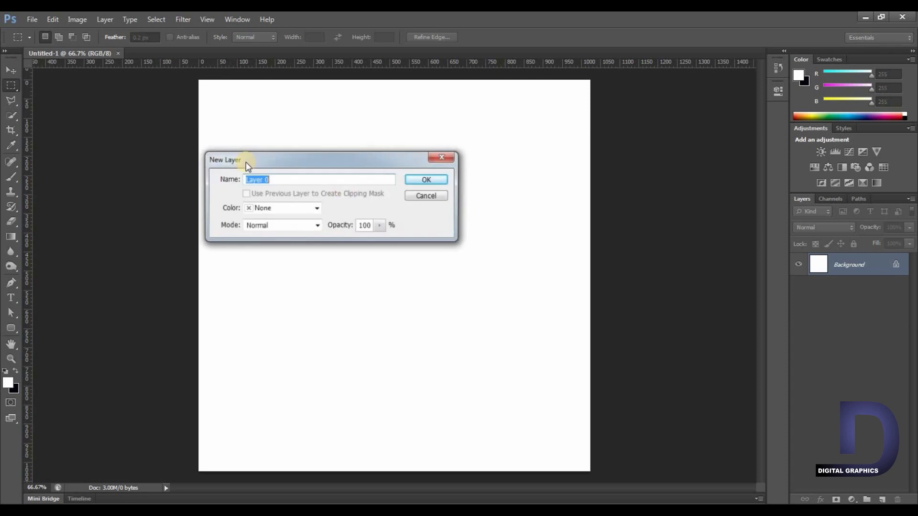
# Convert the Background to a regular layer and place the 1204_Oak_Wood_preview_0003 JPEG from the Desktop into the document
pyautogui.click(434, 182)
pyautogui.click(32, 19)
pyautogui.click(56, 206)
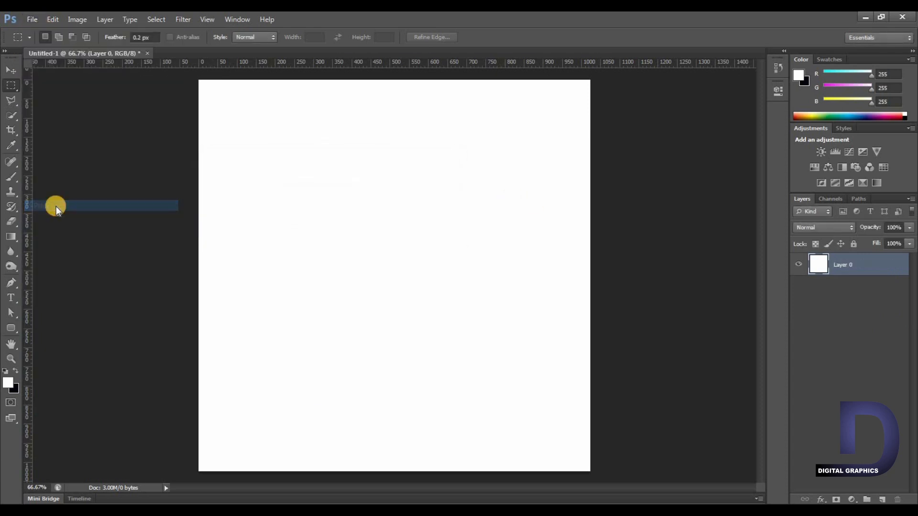
pyautogui.moveTo(621, 139); pyautogui.dragTo(612, 276)
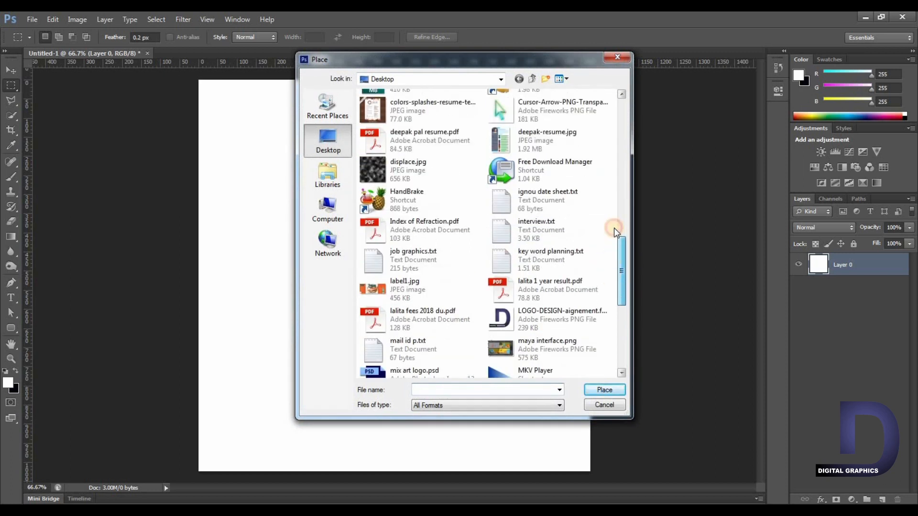
pyautogui.moveTo(616, 233); pyautogui.dragTo(616, 188)
pyautogui.click(501, 154)
pyautogui.click(603, 388)
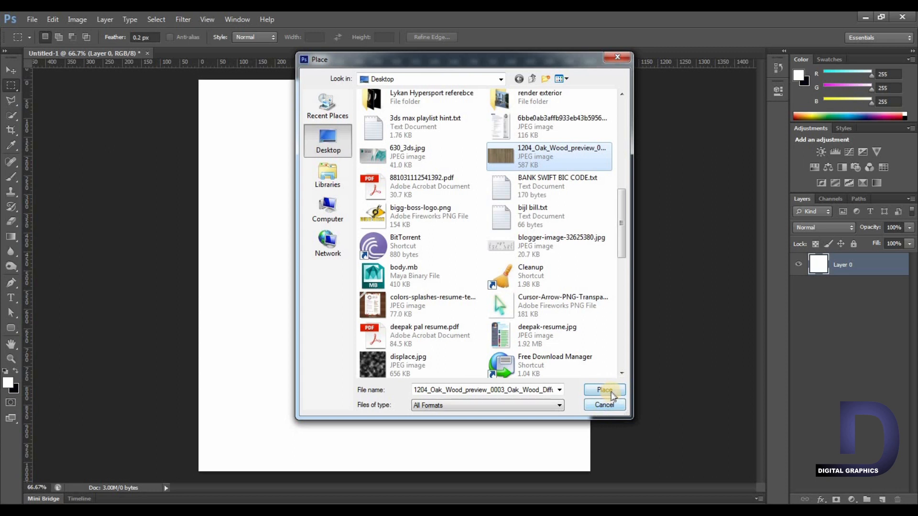
pyautogui.click(605, 391)
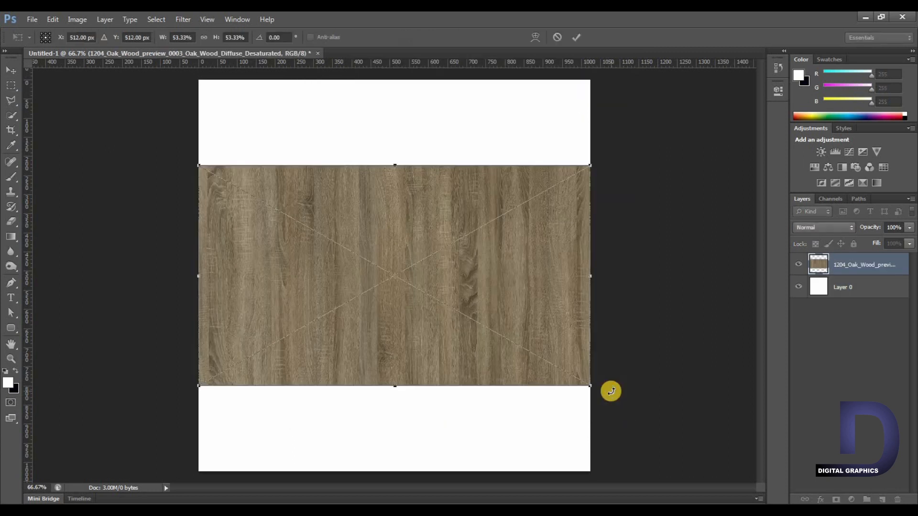
# Scale the placed oak wood image to about 55%, align it with the canvas's upper edge, and commit the placement
pyautogui.moveTo(378, 300); pyautogui.dragTo(373, 244)
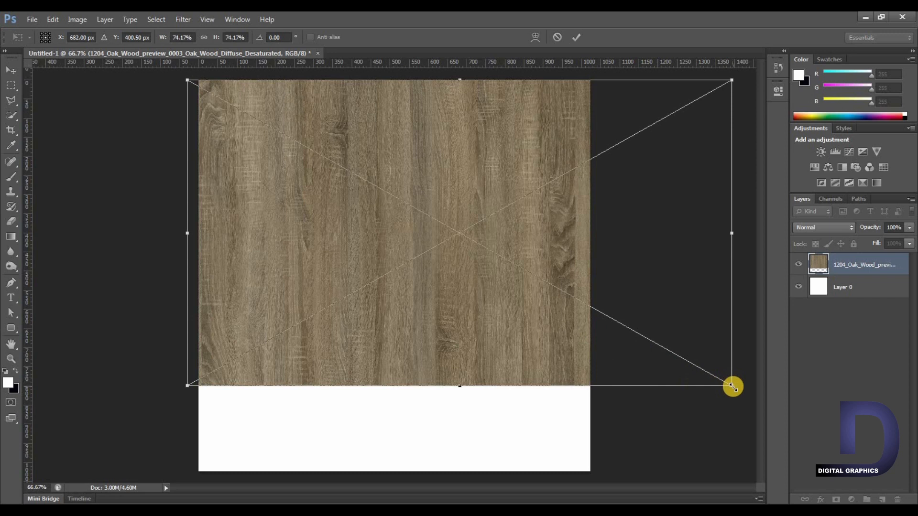
pyautogui.moveTo(733, 387); pyautogui.dragTo(571, 344)
pyautogui.press('Up')
pyautogui.press('Up')
pyautogui.press('Up')
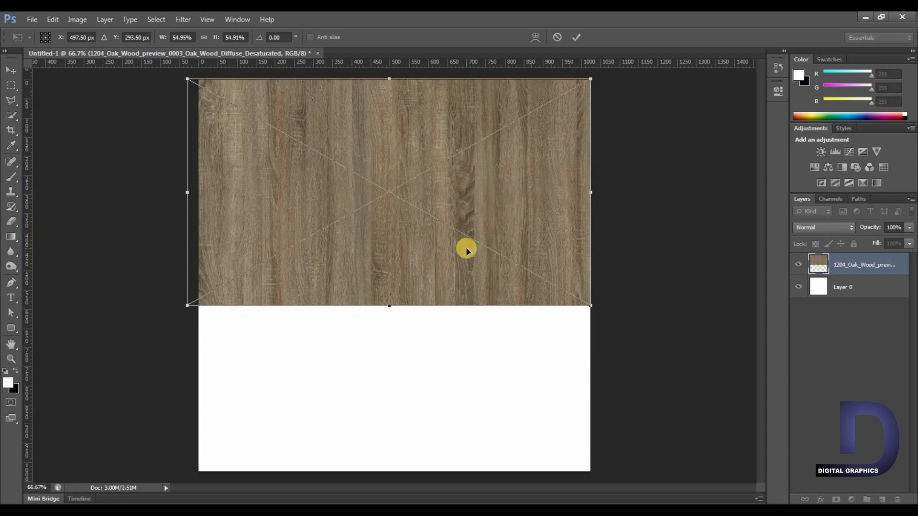
pyautogui.press('Return')
# Crop the canvas to the wood image, removing the empty white area below it
pyautogui.press('m')
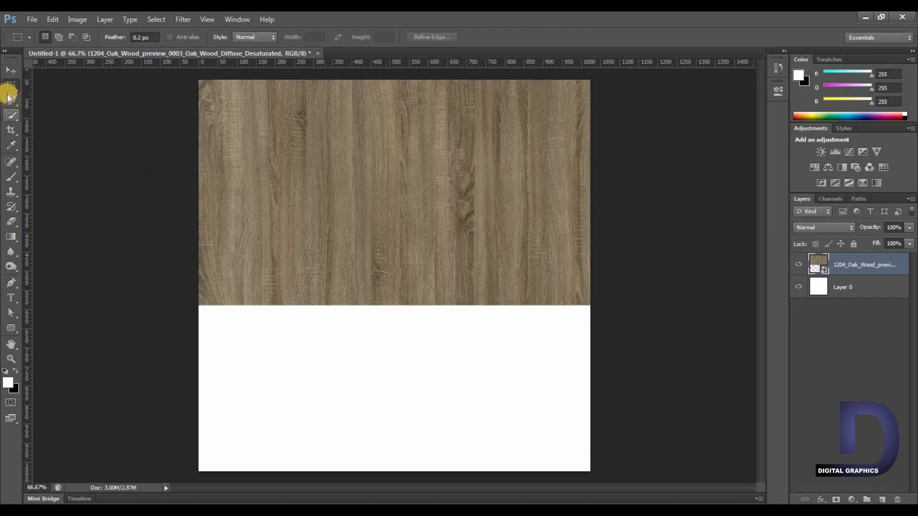
pyautogui.click(11, 131)
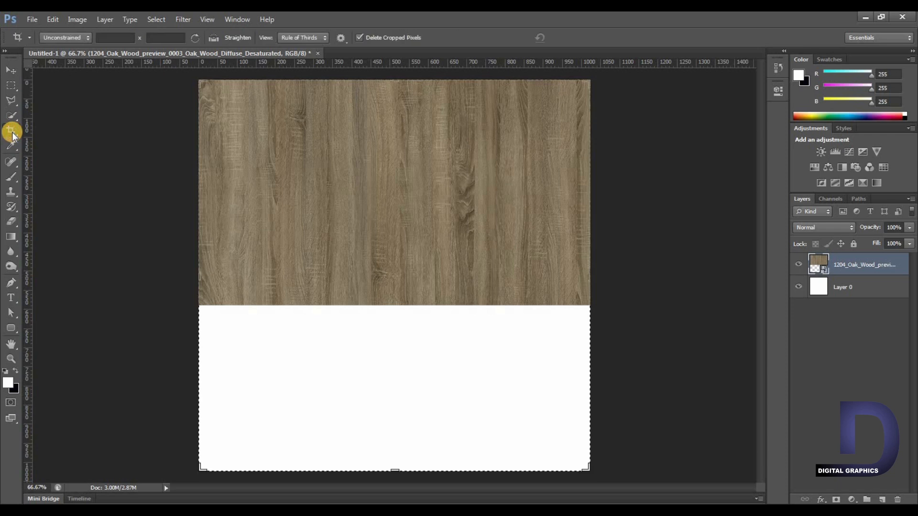
pyautogui.moveTo(395, 471); pyautogui.dragTo(397, 389)
pyautogui.moveTo(199, 275)
pyautogui.mouseDown()
pyautogui.moveTo(180, 274)
pyautogui.moveTo(193, 278)
pyautogui.mouseUp()
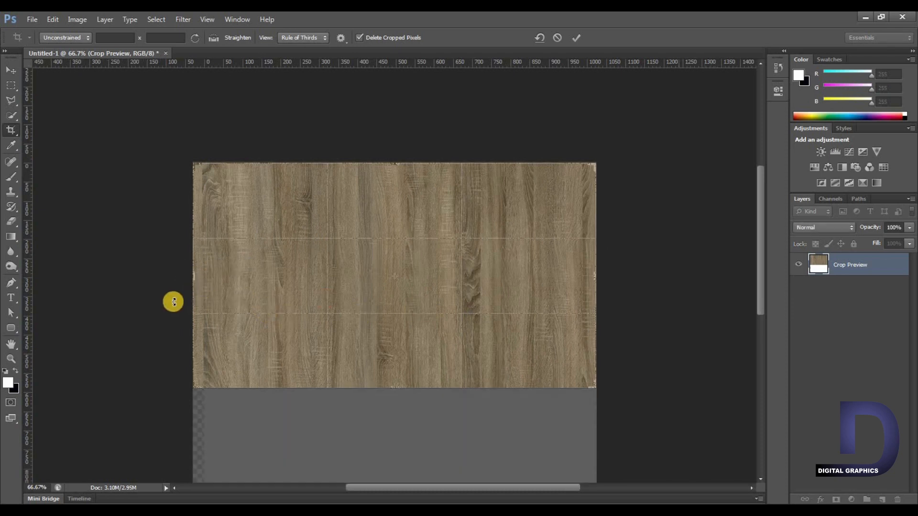
pyautogui.moveTo(197, 279); pyautogui.dragTo(200, 279)
pyautogui.doubleClick(334, 338)
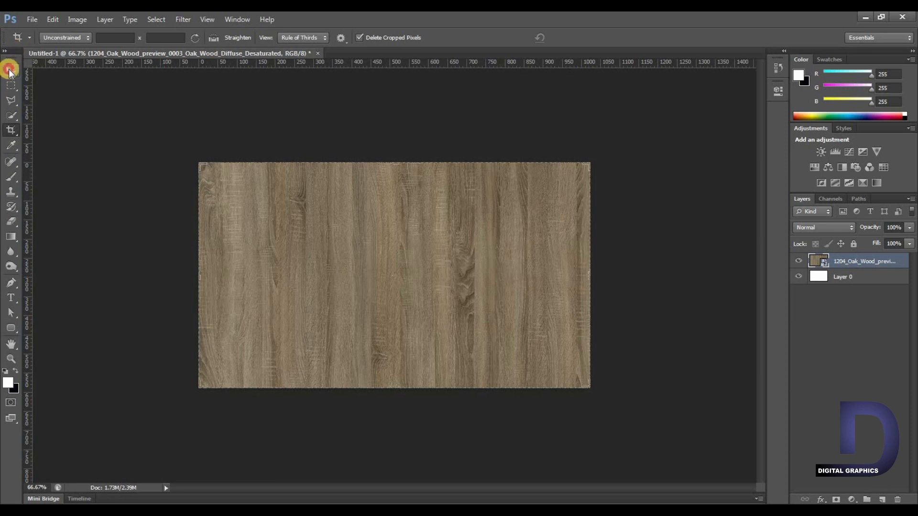
# Check the cropped image's pixel width and height, leaving its size as it is
pyautogui.click(9, 71)
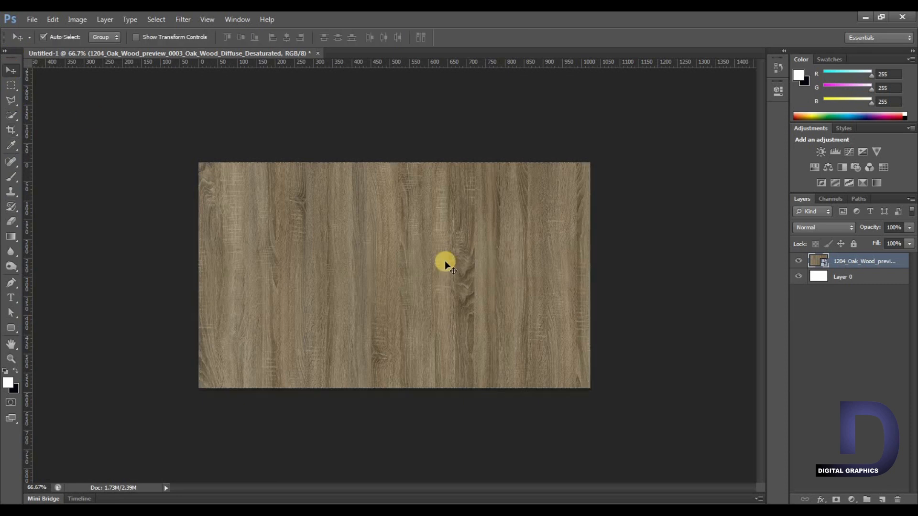
pyautogui.click(82, 19)
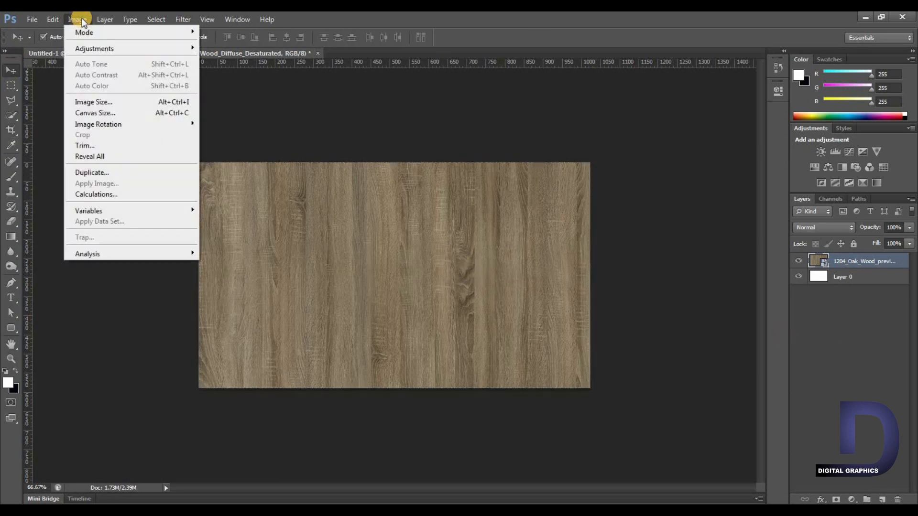
pyautogui.click(105, 101)
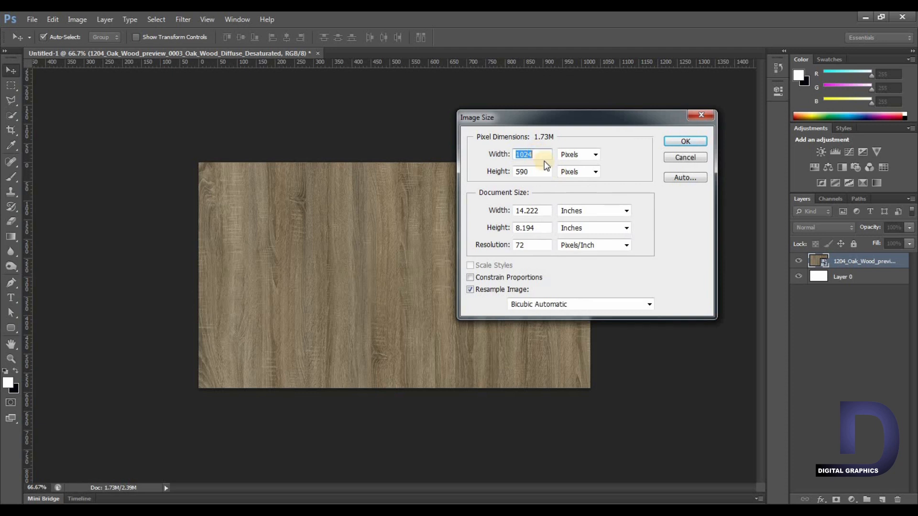
pyautogui.press('Escape')
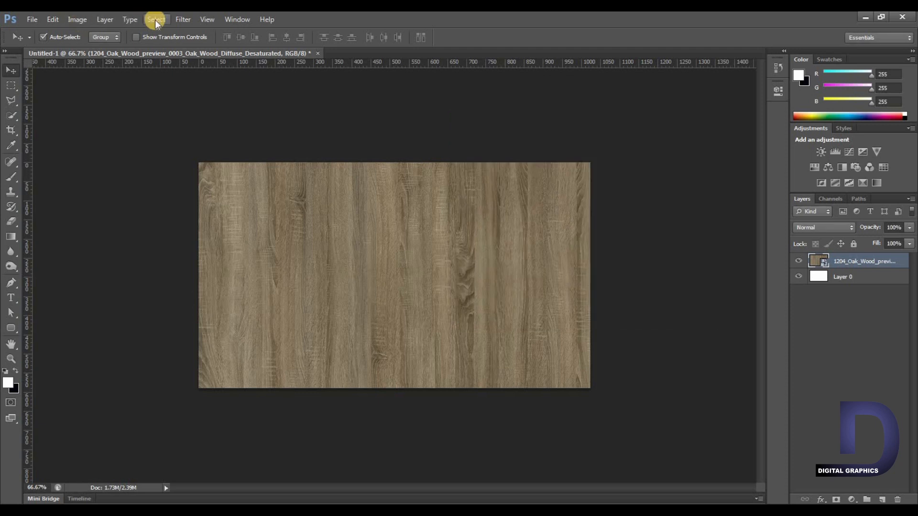
# Apply the Offset filter to the wood layer with 512 pixels horizontal, 295 pixels vertical, and Wrap Around
pyautogui.click(183, 19)
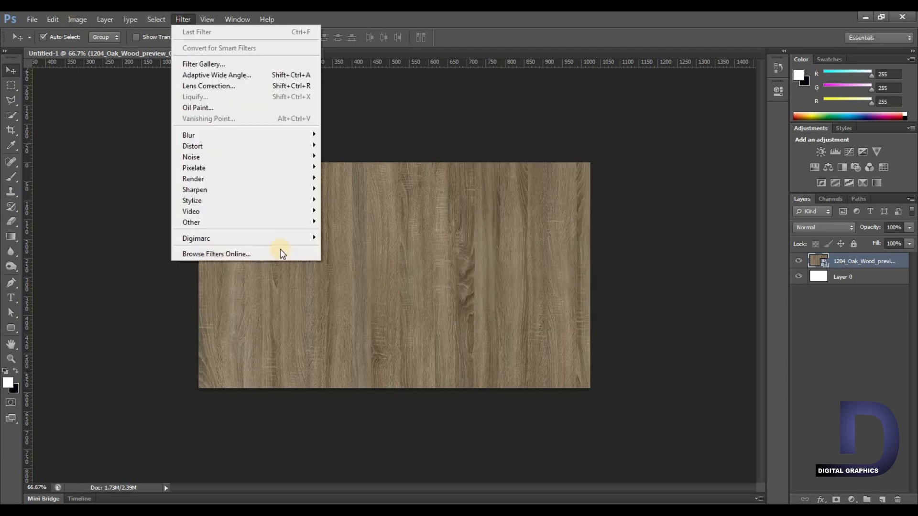
pyautogui.moveTo(241, 224)
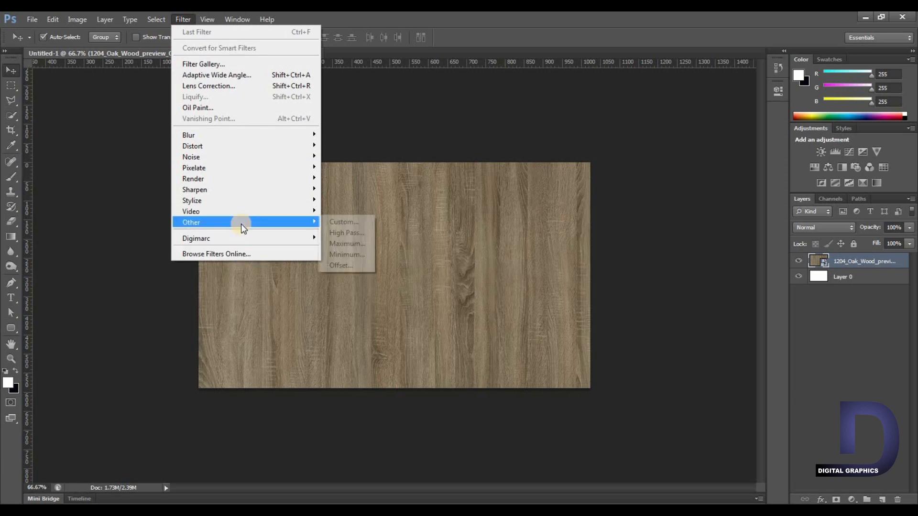
pyautogui.click(343, 266)
pyautogui.write('512')
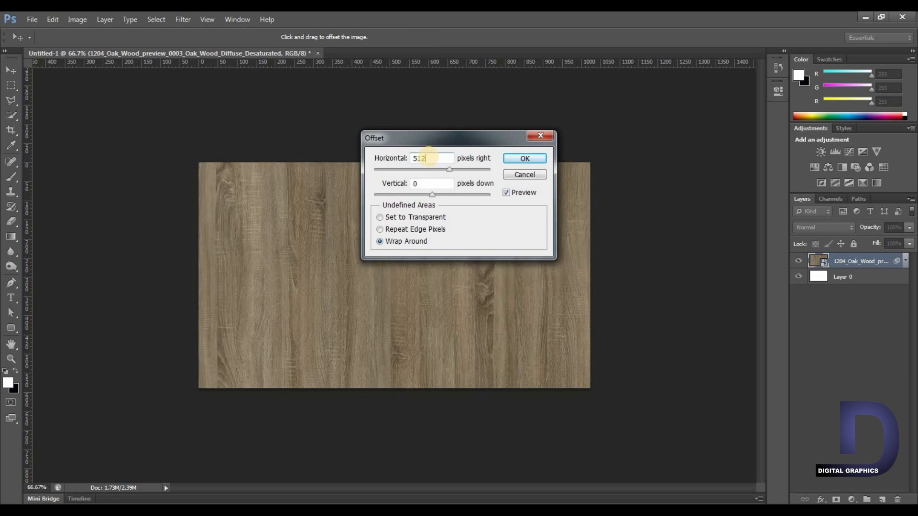
pyautogui.doubleClick(421, 183)
pyautogui.press('BackSpace')
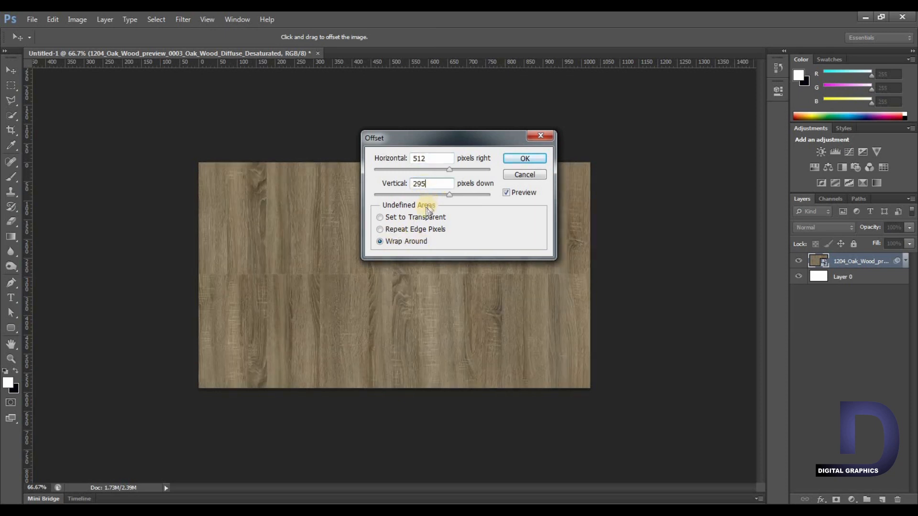
pyautogui.click(525, 159)
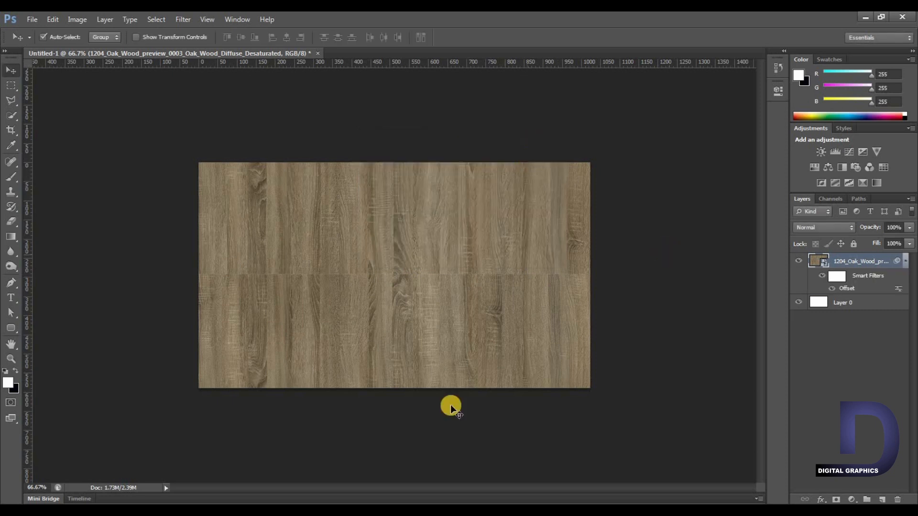
# Paint over the vertical seam in the middle of the wood texture with the content-aware Spot Healing Brush
pyautogui.hotkey('ctrl', '1')
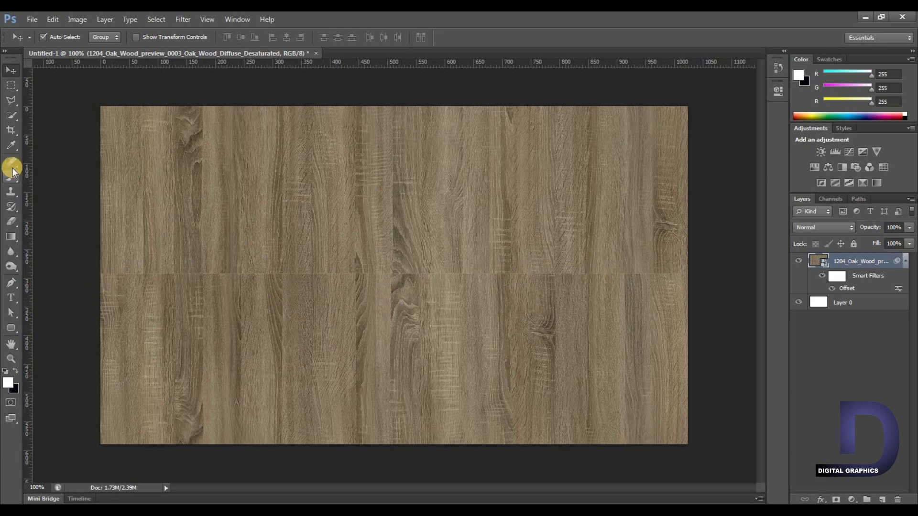
pyautogui.moveTo(11, 161); pyautogui.dragTo(76, 163)
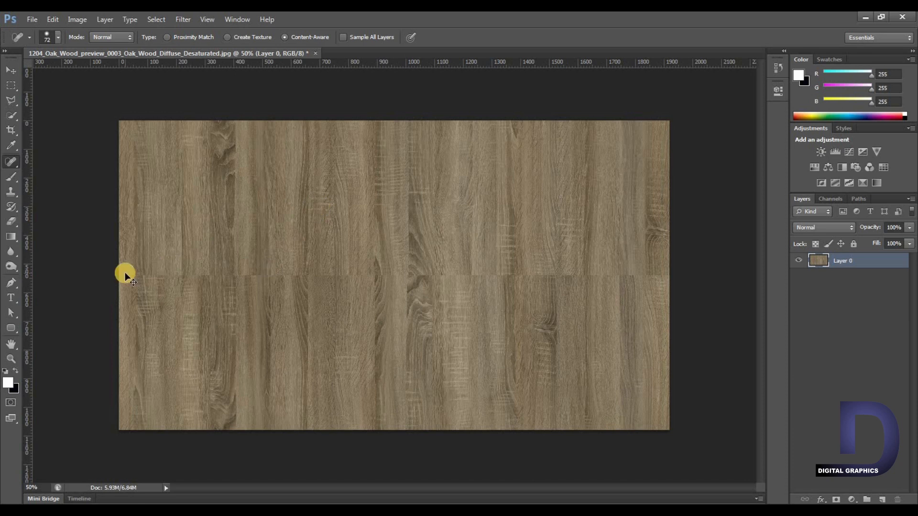
pyautogui.hotkey('ctrl', '+')
pyautogui.scroll(5, 454, 191)
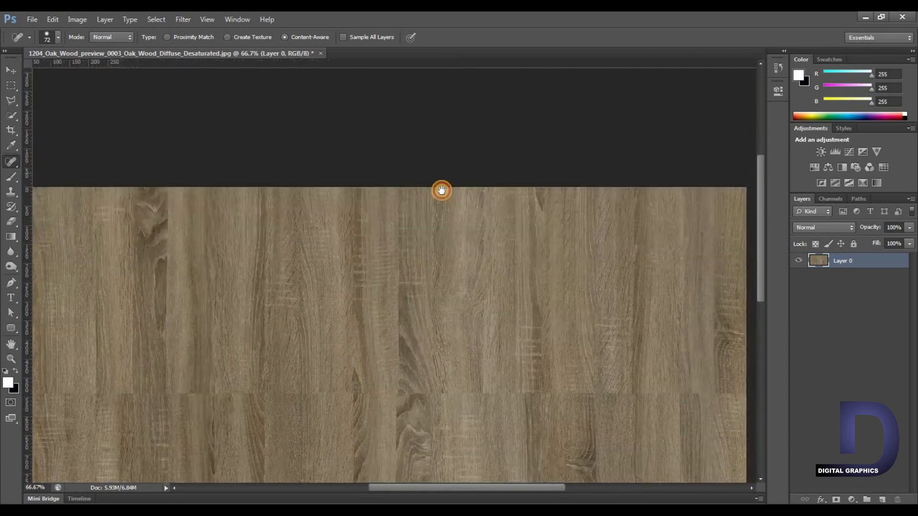
pyautogui.scroll(-2, 443, 194)
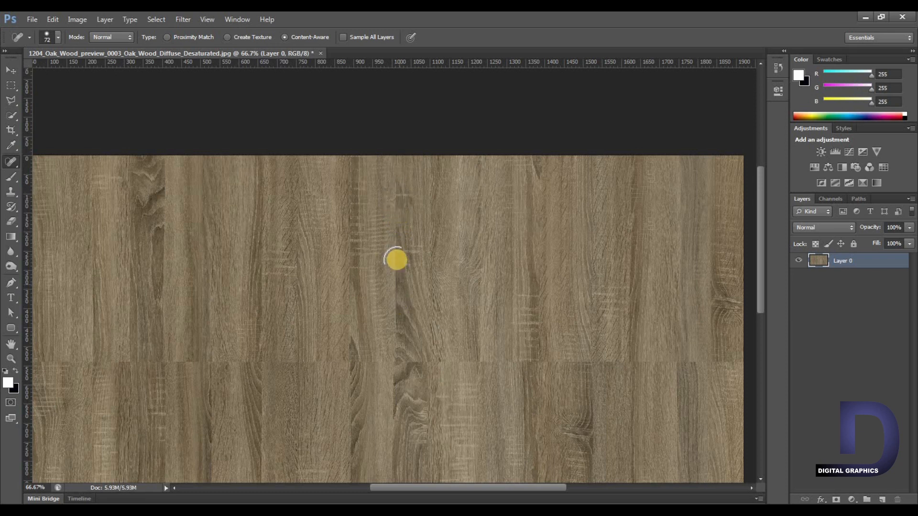
pyautogui.moveTo(397, 212); pyautogui.dragTo(397, 354)
pyautogui.scroll(-5, 410, 180)
pyautogui.moveTo(399, 210); pyautogui.dragTo(402, 394)
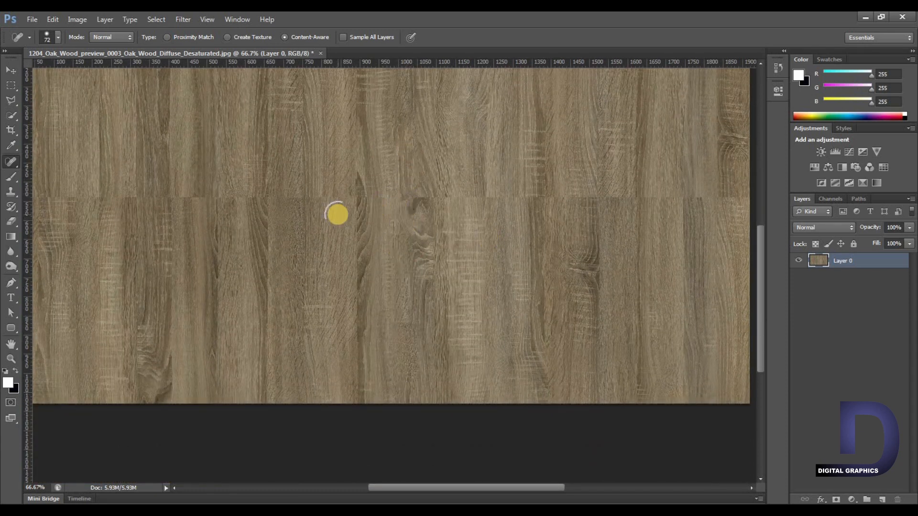
# Paint along the left part of the wood texture's horizontal seam with the Spot Healing Brush
pyautogui.hotkey('ctrl', '-')
pyautogui.moveTo(128, 279); pyautogui.dragTo(270, 277)
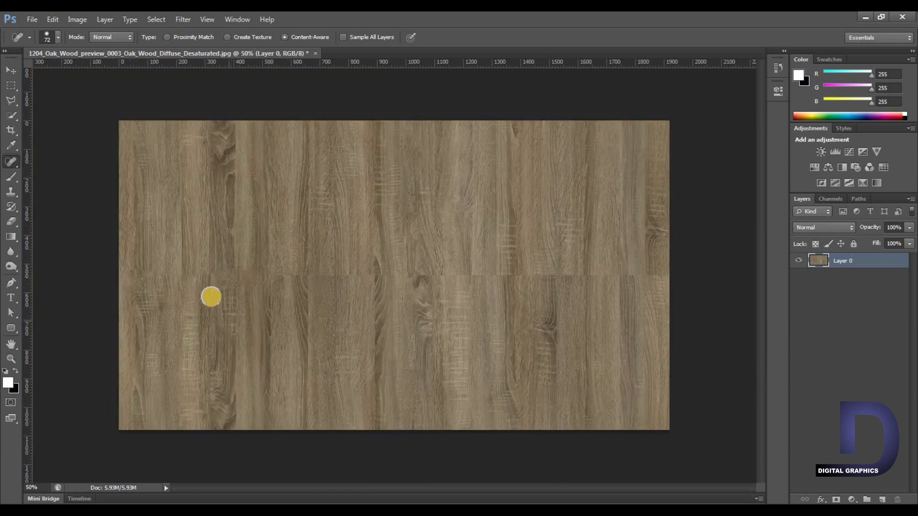
pyautogui.moveTo(125, 278)
pyautogui.mouseDown()
pyautogui.moveTo(136, 289)
pyautogui.moveTo(135, 278)
pyautogui.moveTo(201, 273)
pyautogui.moveTo(205, 298)
pyautogui.mouseUp()
pyautogui.moveTo(267, 275)
pyautogui.mouseDown()
pyautogui.moveTo(297, 276)
pyautogui.moveTo(306, 307)
pyautogui.moveTo(301, 277)
pyautogui.moveTo(316, 288)
pyautogui.moveTo(313, 268)
pyautogui.moveTo(358, 296)
pyautogui.moveTo(351, 279)
pyautogui.mouseUp()
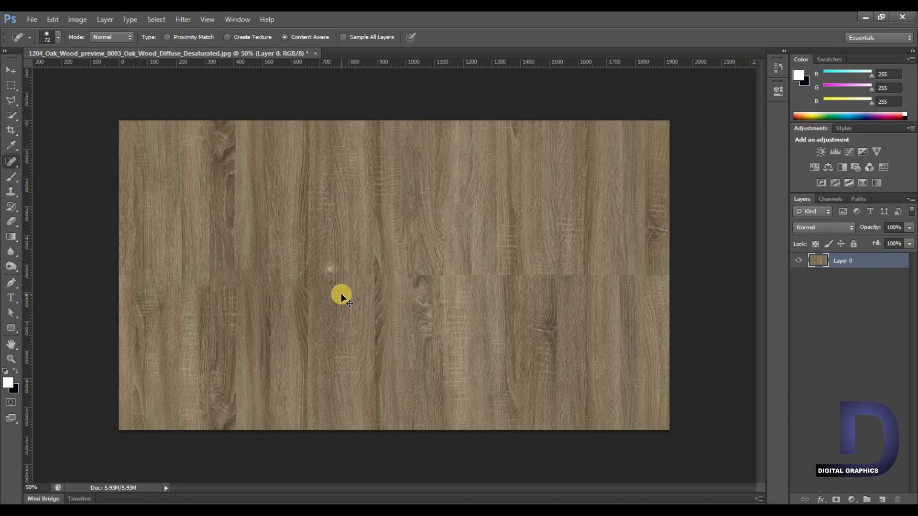
# Remove the bright spot above the horizontal seam with the Healing Brush, sampling wood grain close to it
pyautogui.hotkey('ctrl', '+')
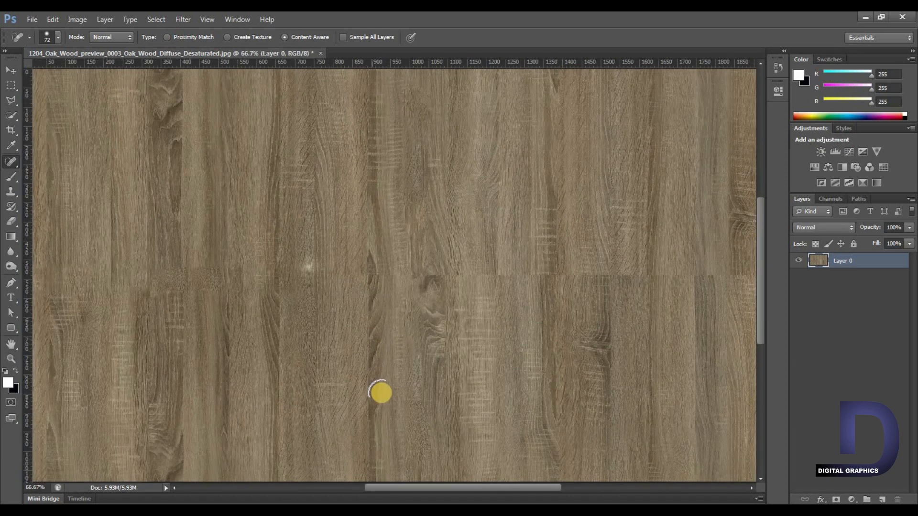
pyautogui.click(8, 165)
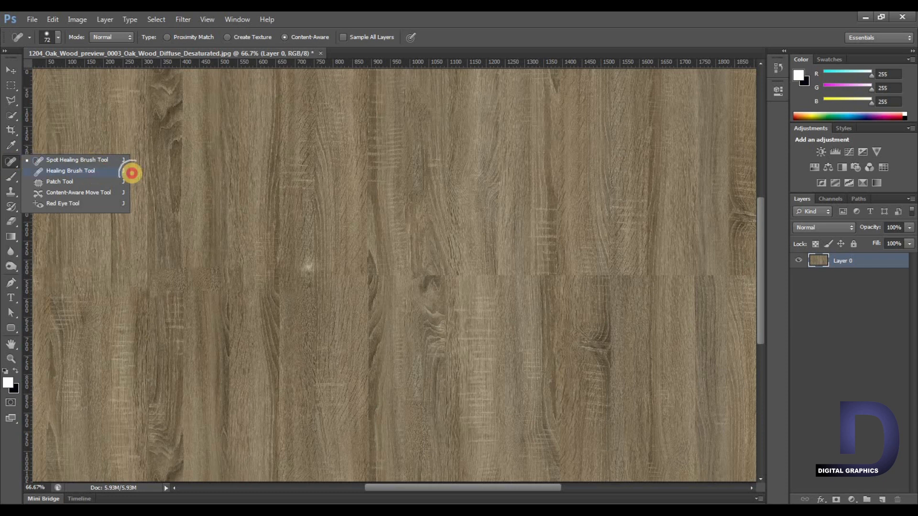
pyautogui.click(88, 172)
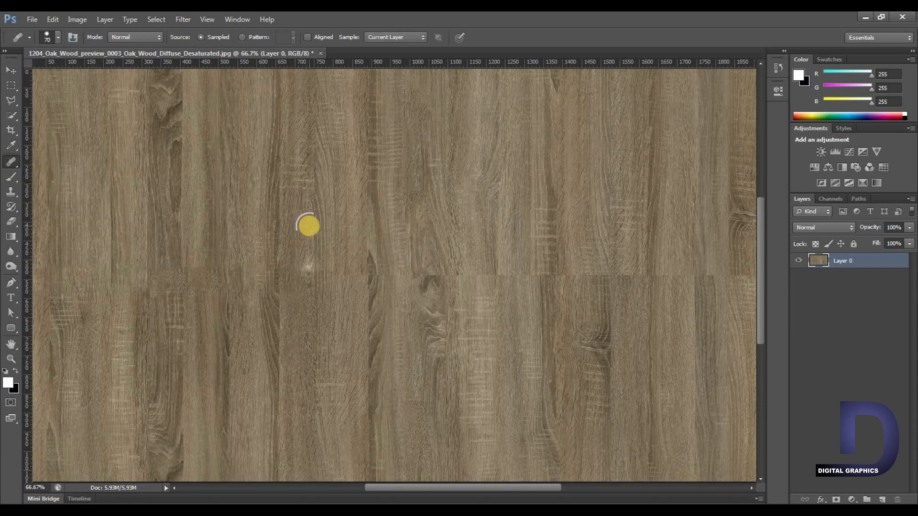
pyautogui.click(306, 267)
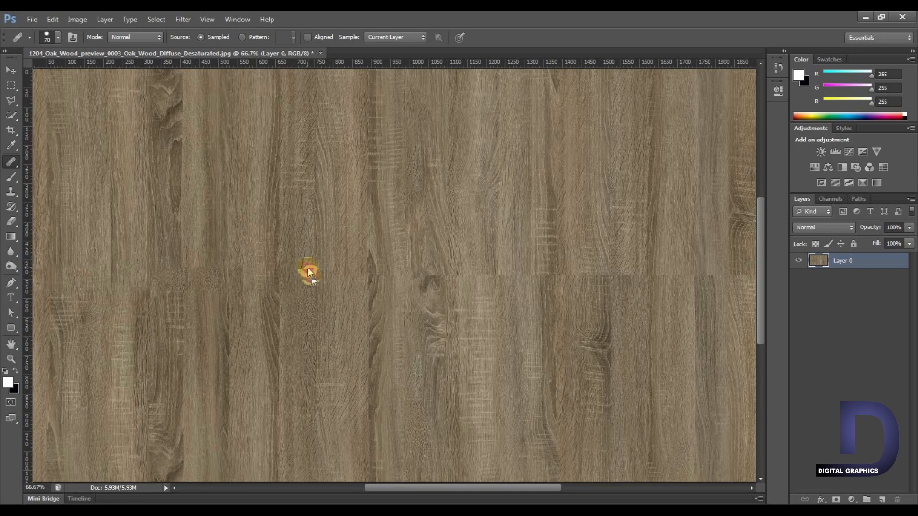
pyautogui.keyDown('alt'); pyautogui.click(310, 243); pyautogui.keyUp('alt')
pyautogui.click(380, 310)
# Retouch the wood grain below the left part of the horizontal seam using the Healing Brush at size 80
pyautogui.moveTo(338, 323); pyautogui.dragTo(451, 344)
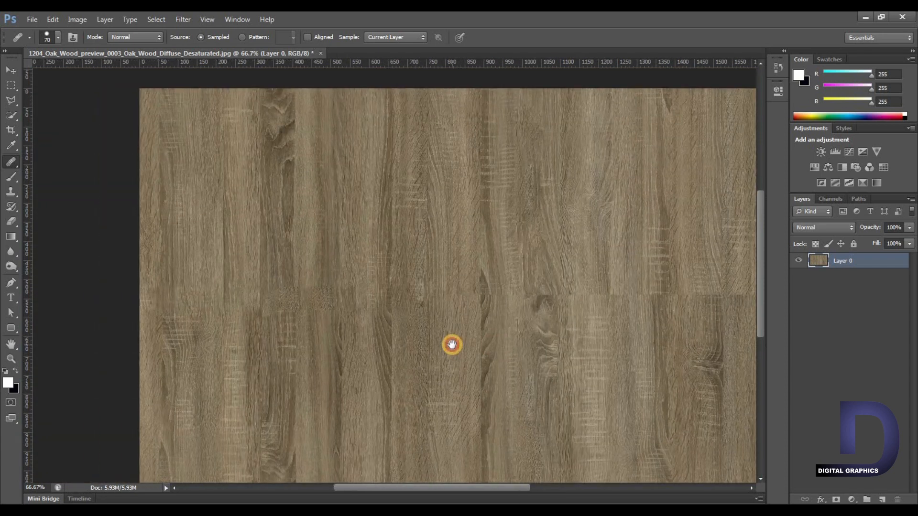
pyautogui.press(']')
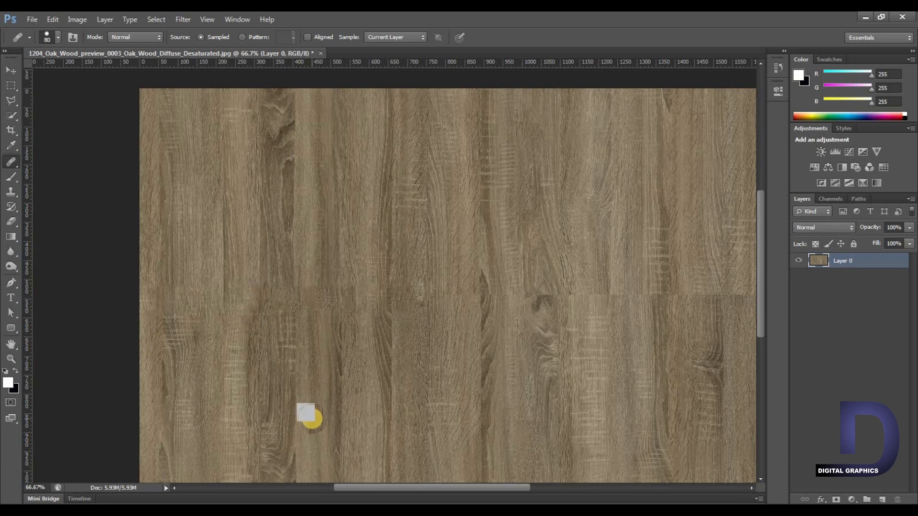
pyautogui.click(290, 326)
pyautogui.click(290, 358)
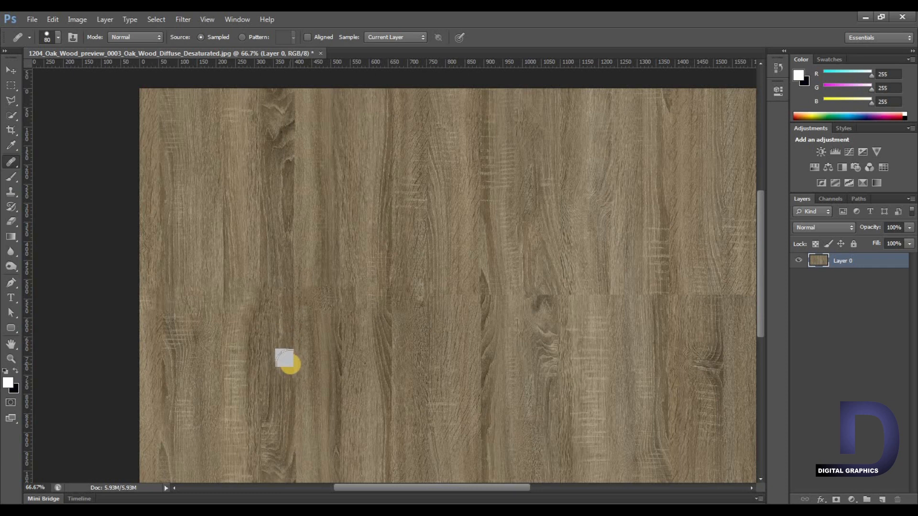
pyautogui.click(276, 393)
pyautogui.click(279, 376)
pyautogui.click(281, 384)
pyautogui.click(349, 360)
pyautogui.click(369, 360)
pyautogui.click(442, 318)
# Patch the right part of the wood texture's horizontal seam with the Patch tool, using the grain above it, and deselect
pyautogui.moveTo(528, 342); pyautogui.dragTo(407, 336)
pyautogui.hotkey('ctrl', '-')
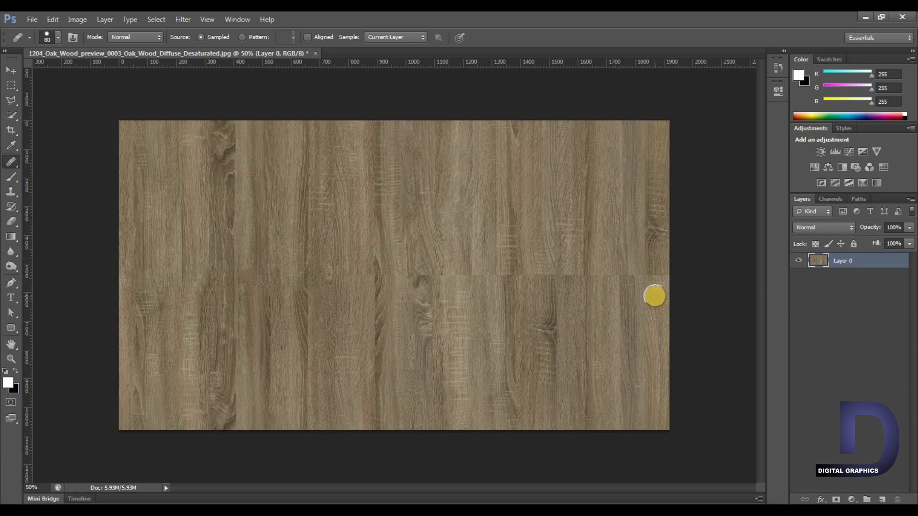
pyautogui.hotkey('ctrl', '+')
pyautogui.moveTo(668, 322)
pyautogui.mouseDown()
pyautogui.moveTo(469, 379)
pyautogui.moveTo(545, 351)
pyautogui.mouseUp()
pyautogui.moveTo(11, 165)
pyautogui.mouseDown()
pyautogui.moveTo(47, 162)
pyautogui.moveTo(60, 182)
pyautogui.mouseUp()
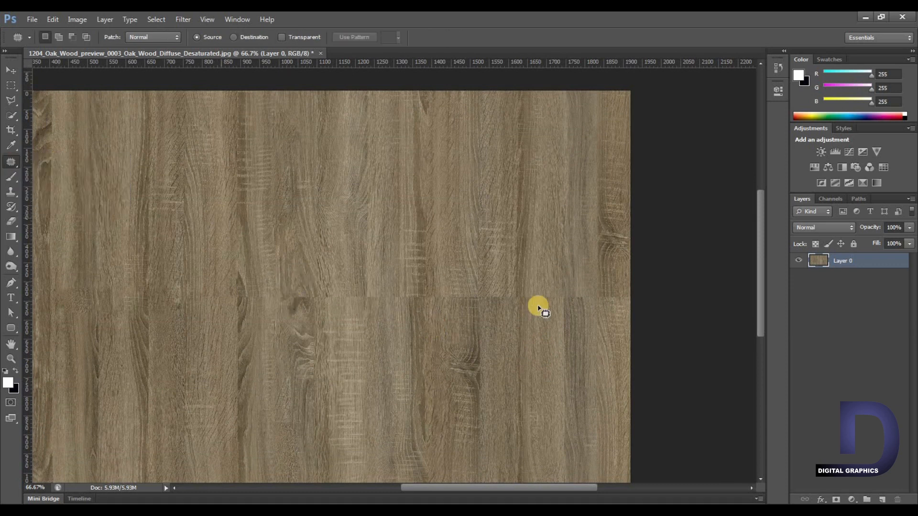
pyautogui.moveTo(634, 285)
pyautogui.mouseDown()
pyautogui.moveTo(400, 285)
pyautogui.moveTo(391, 308)
pyautogui.moveTo(437, 320)
pyautogui.moveTo(629, 314)
pyautogui.moveTo(638, 301)
pyautogui.moveTo(626, 283)
pyautogui.mouseUp()
pyautogui.moveTo(520, 301); pyautogui.dragTo(521, 175)
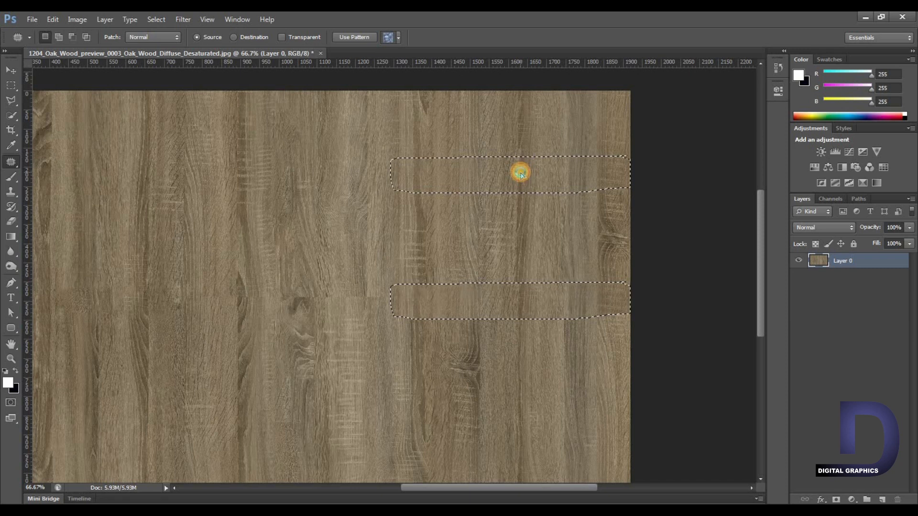
pyautogui.moveTo(521, 175); pyautogui.dragTo(521, 175)
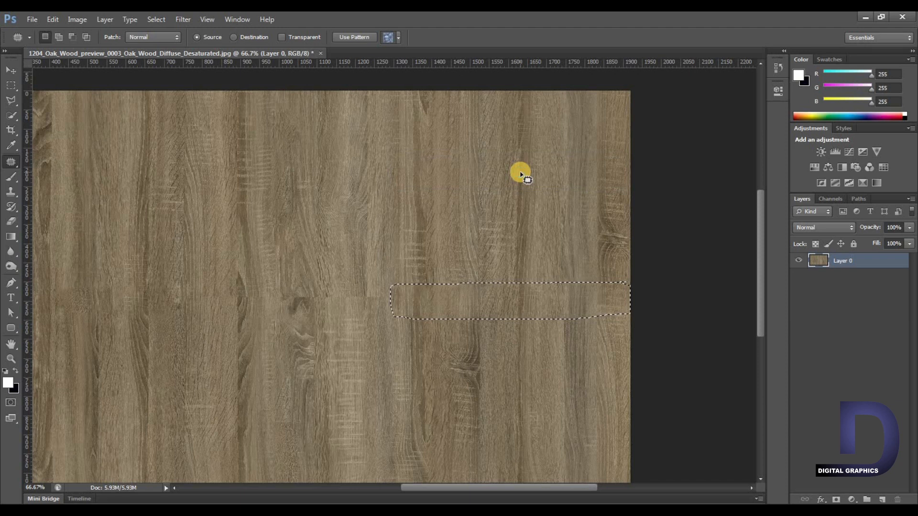
pyautogui.hotkey('ctrl', 'd')
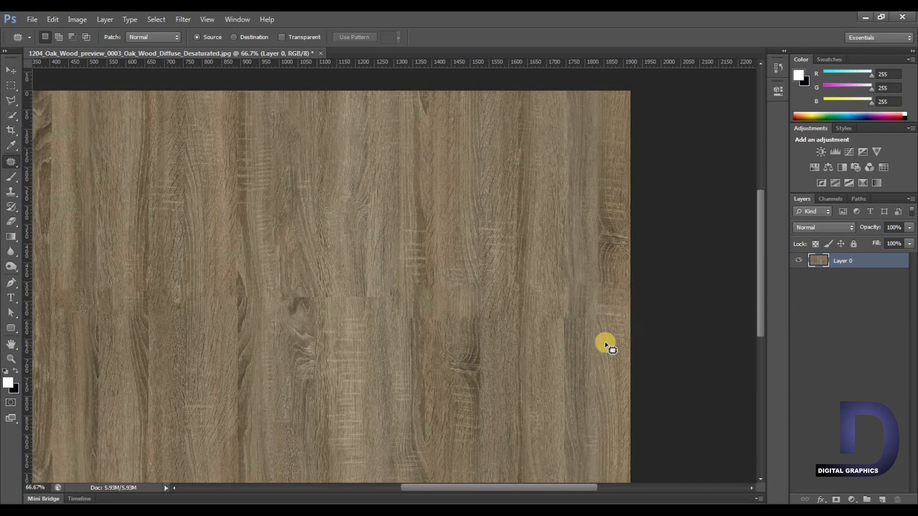
# Patch a small section along the right part of the horizontal seam with wood grain from just below it
pyautogui.scroll(1, 375, 306)
pyautogui.scroll(-2, 375, 305)
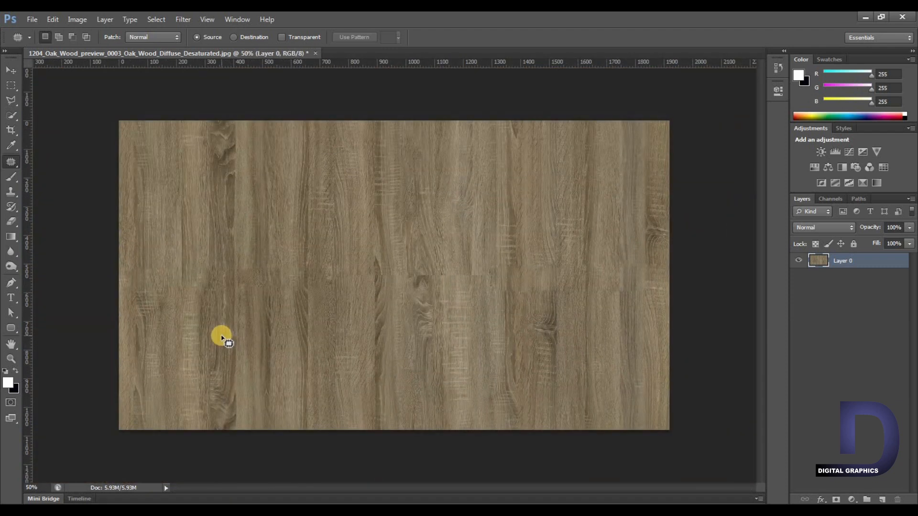
pyautogui.hotkey('ctrl', '+')
pyautogui.hotkey('ctrl', '+')
pyautogui.moveTo(627, 333); pyautogui.dragTo(461, 283)
pyautogui.moveTo(396, 272)
pyautogui.mouseDown()
pyautogui.moveTo(469, 277)
pyautogui.moveTo(426, 262)
pyautogui.mouseUp()
pyautogui.moveTo(470, 310); pyautogui.dragTo(427, 358)
pyautogui.click(477, 375)
# Patch further small seam sections, one with grain from above it and one near the texture's right edge
pyautogui.moveTo(418, 316); pyautogui.dragTo(517, 321)
pyautogui.moveTo(416, 254)
pyautogui.mouseDown()
pyautogui.moveTo(355, 294)
pyautogui.moveTo(371, 348)
pyautogui.moveTo(411, 250)
pyautogui.mouseUp()
pyautogui.moveTo(396, 316); pyautogui.dragTo(396, 242)
pyautogui.click(421, 317)
pyautogui.moveTo(349, 318); pyautogui.dragTo(445, 330)
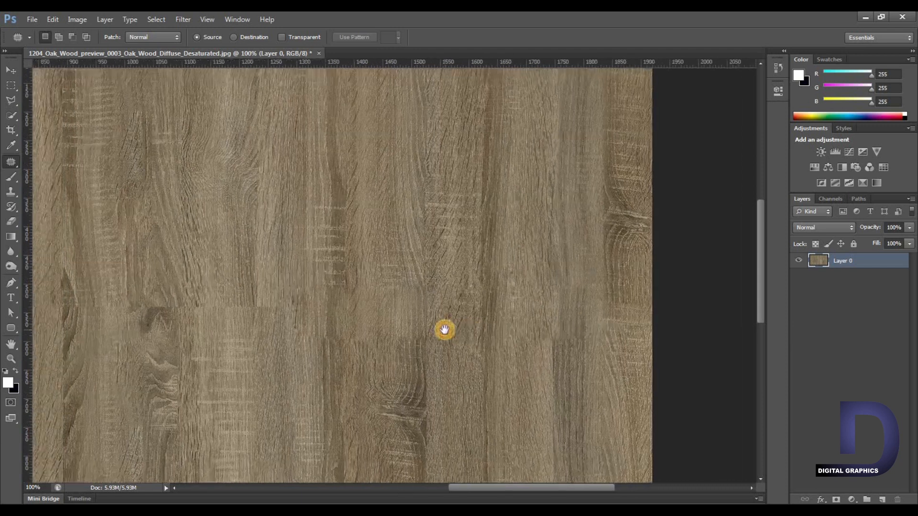
pyautogui.moveTo(615, 277)
pyautogui.mouseDown()
pyautogui.moveTo(574, 317)
pyautogui.moveTo(581, 271)
pyautogui.moveTo(573, 361)
pyautogui.moveTo(571, 319)
pyautogui.mouseUp()
pyautogui.hotkey('ctrl', 'd')
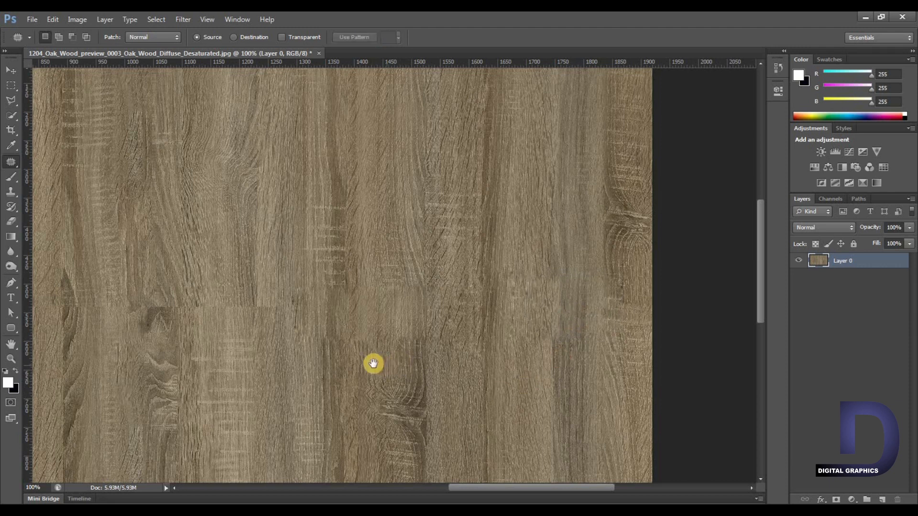
# Patch the horizontal seam around the dark knot right of the texture's centre with wood grain from above it
pyautogui.moveTo(358, 356); pyautogui.dragTo(486, 344)
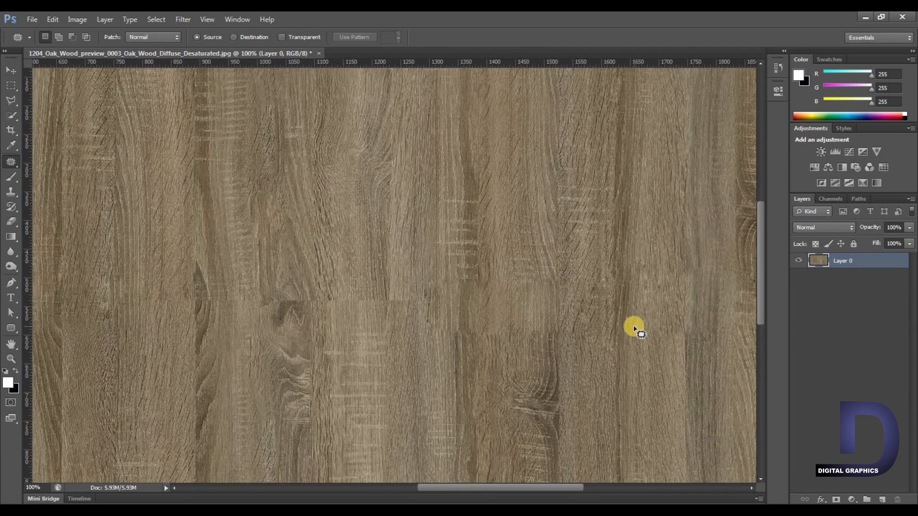
pyautogui.moveTo(439, 286)
pyautogui.mouseDown()
pyautogui.moveTo(282, 319)
pyautogui.moveTo(452, 294)
pyautogui.moveTo(429, 280)
pyautogui.mouseUp()
pyautogui.moveTo(330, 300); pyautogui.dragTo(322, 268)
pyautogui.click(368, 323)
# Try to patch out the bright spot on the horizontal seam left of the texture's centre, and drop the selection
pyautogui.moveTo(122, 280)
pyautogui.mouseDown()
pyautogui.moveTo(240, 311)
pyautogui.moveTo(186, 304)
pyautogui.moveTo(191, 260)
pyautogui.moveTo(227, 318)
pyautogui.moveTo(199, 360)
pyautogui.moveTo(78, 267)
pyautogui.moveTo(33, 268)
pyautogui.mouseUp()
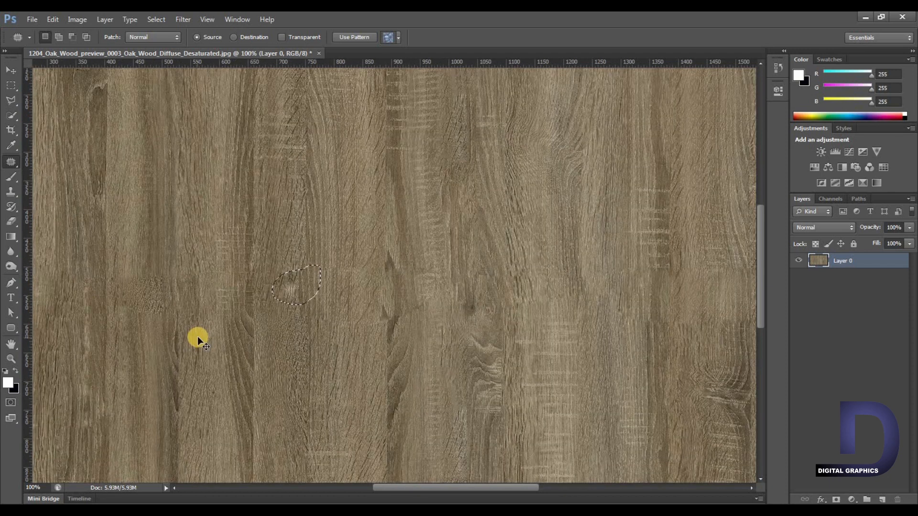
pyautogui.hotkey('ctrl', '-')
pyautogui.hotkey('ctrl', '-')
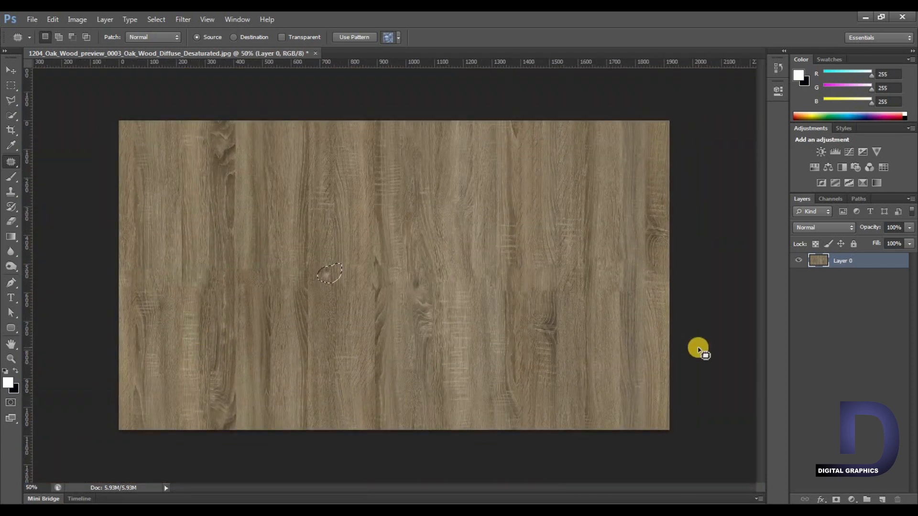
pyautogui.hotkey('ctrl', 'd')
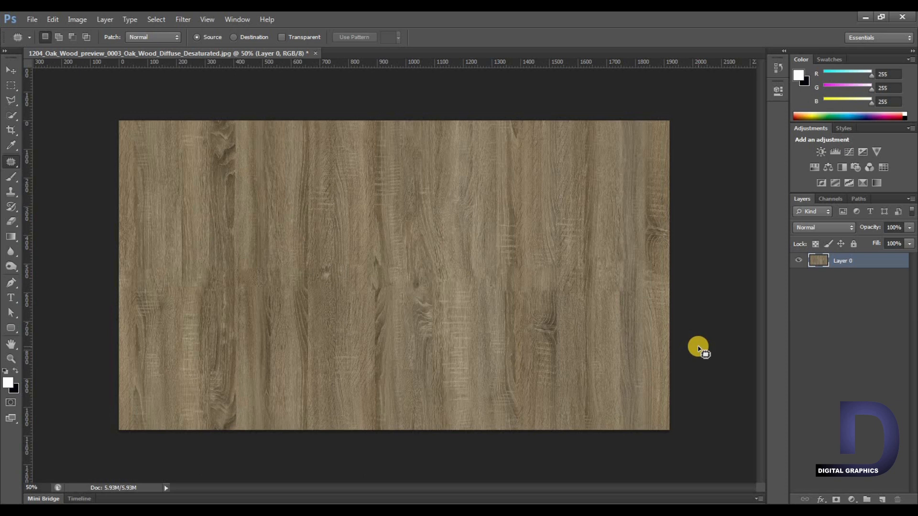
# Remove the bright spot on the horizontal seam with the Healing Brush, sampling the wood grain just above it
pyautogui.rightClick(8, 163)
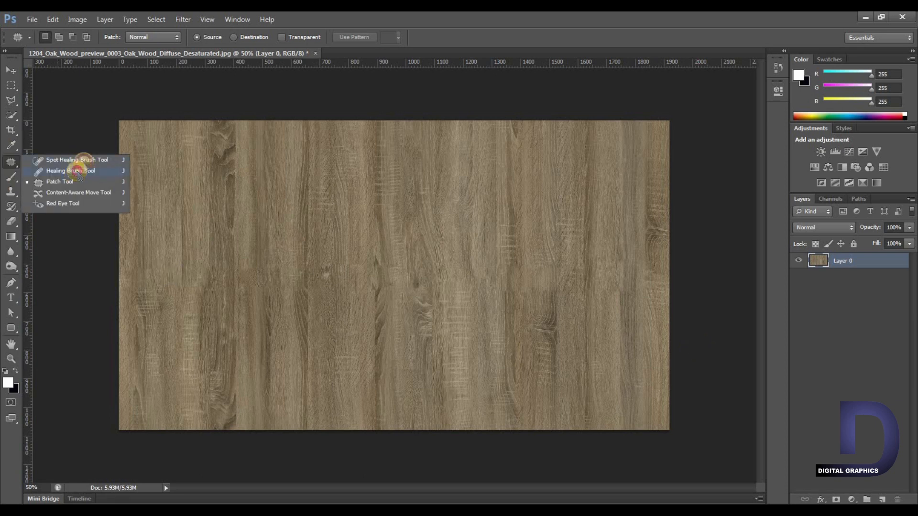
pyautogui.click(83, 160)
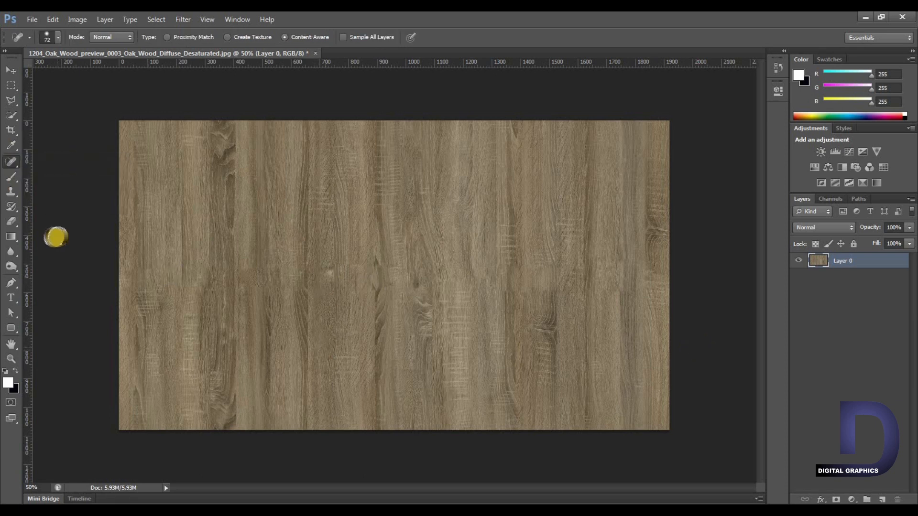
pyautogui.rightClick(12, 164)
pyautogui.click(51, 171)
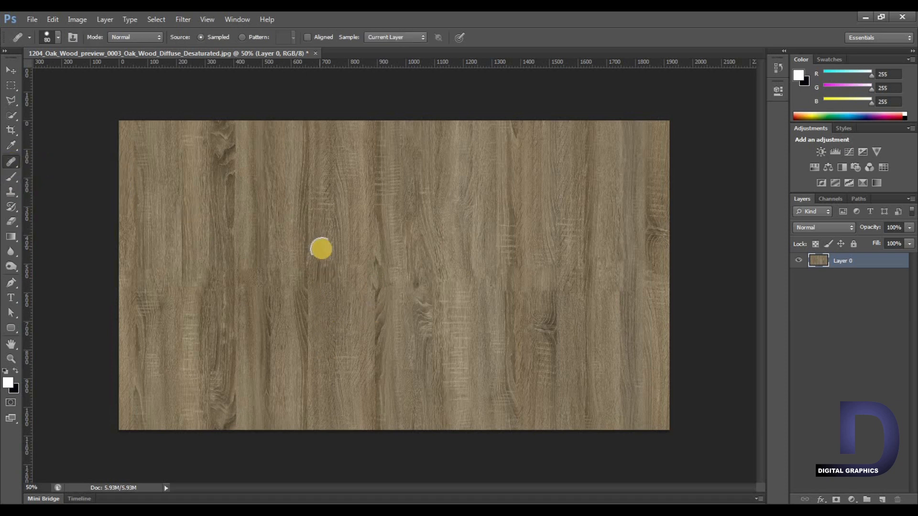
pyautogui.keyDown('alt'); pyautogui.click(328, 250); pyautogui.keyUp('alt')
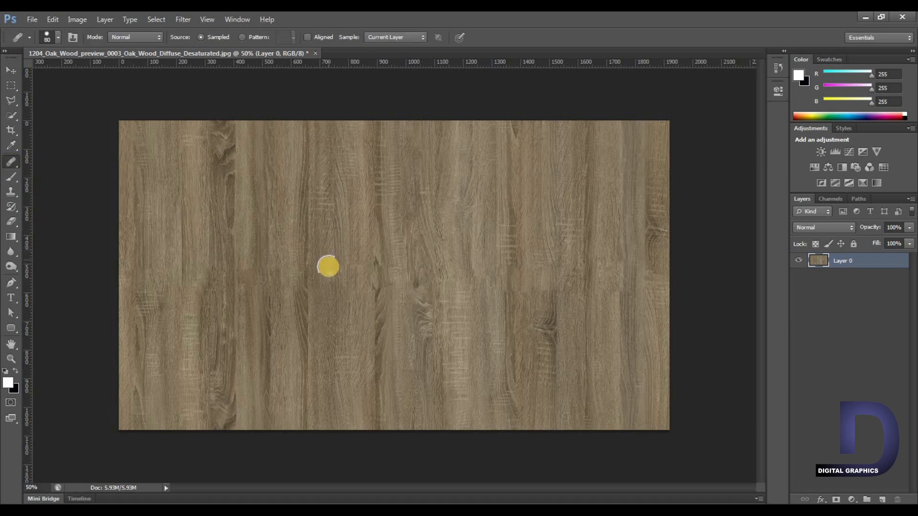
pyautogui.click(328, 275)
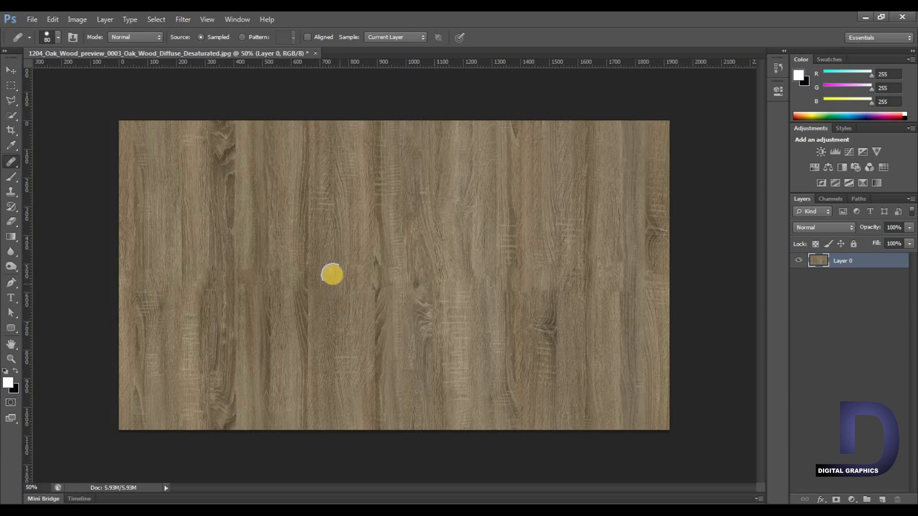
pyautogui.click(329, 271)
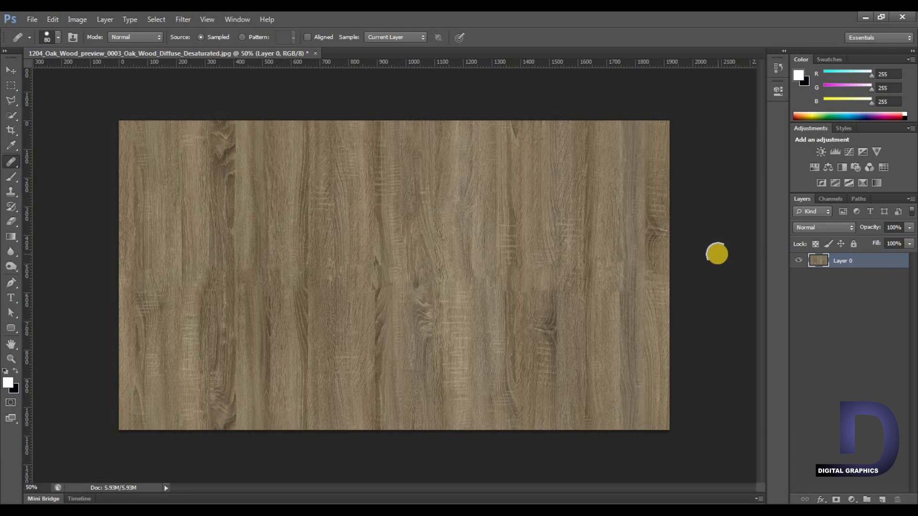
# Copy a thin horizontal strip of grain from the texture's upper right to a new layer and move it down over the seam
pyautogui.click(11, 85)
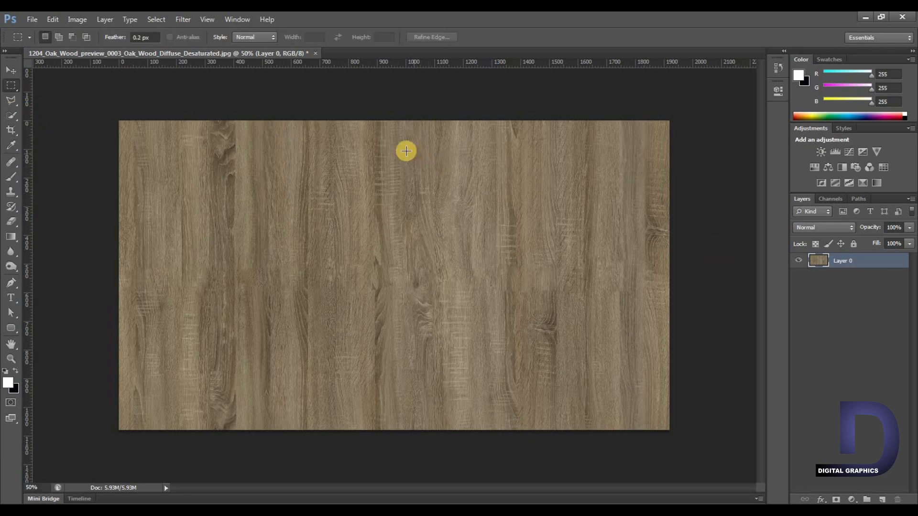
pyautogui.moveTo(401, 150); pyautogui.dragTo(663, 170)
pyautogui.hotkey('ctrl', 'j')
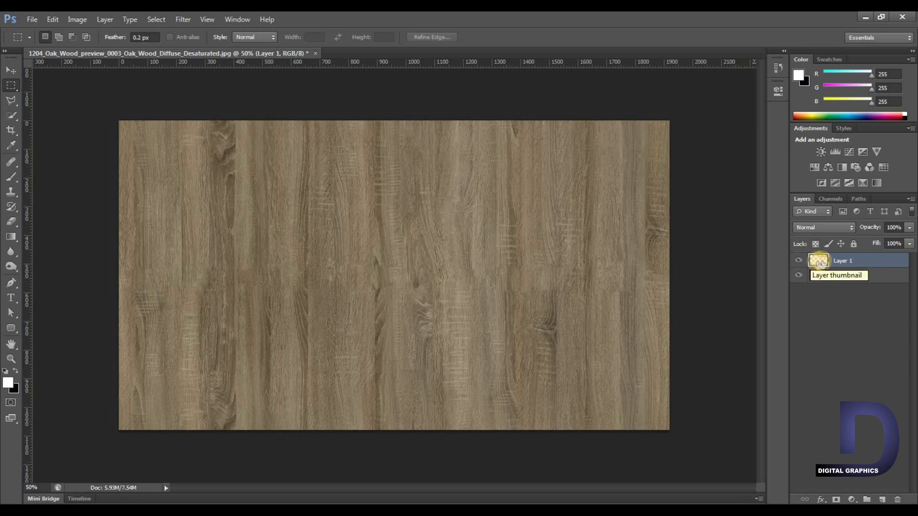
pyautogui.hotkey('ctrl', 't')
pyautogui.moveTo(509, 167); pyautogui.dragTo(508, 275)
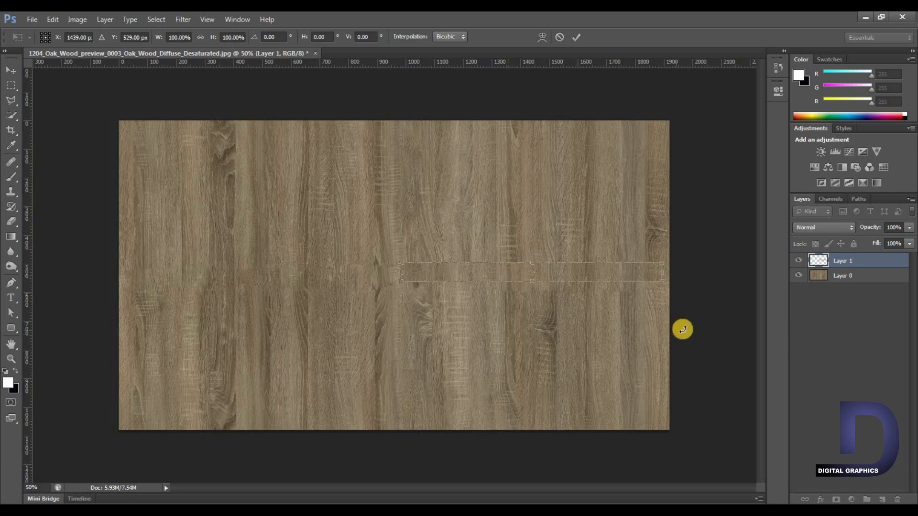
pyautogui.press('Return')
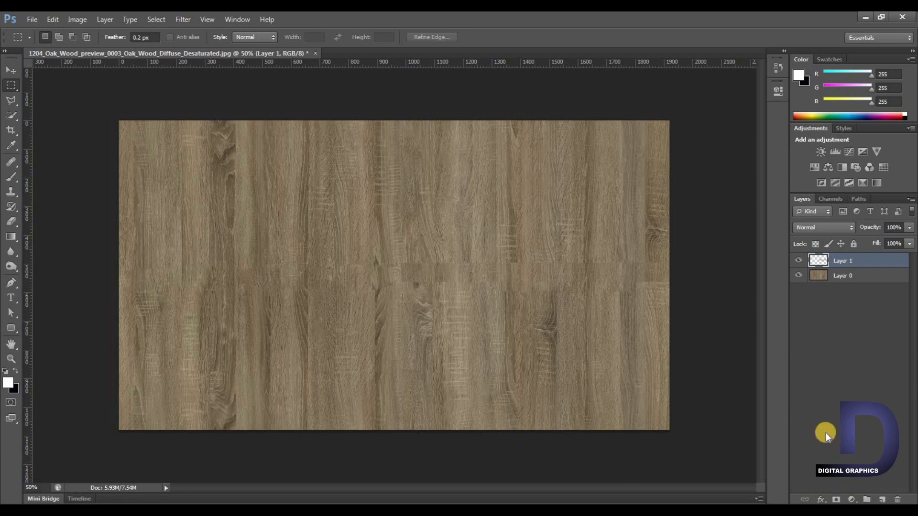
# Add a layer mask to the copied strip and paint its edges black with a soft 100 px brush at 0% hardness
pyautogui.click(837, 500)
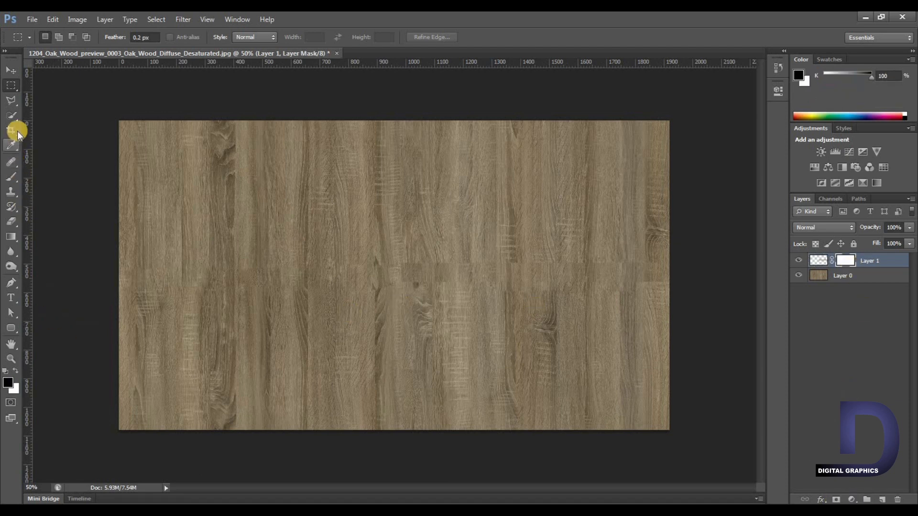
pyautogui.click(12, 173)
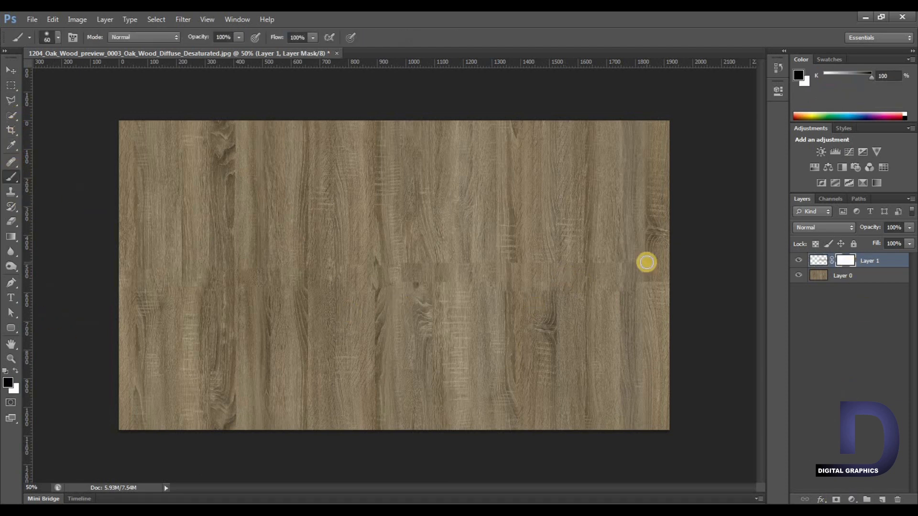
pyautogui.hotkey('ctrl', '+')
pyautogui.moveTo(614, 315); pyautogui.dragTo(509, 350)
pyautogui.click(57, 37)
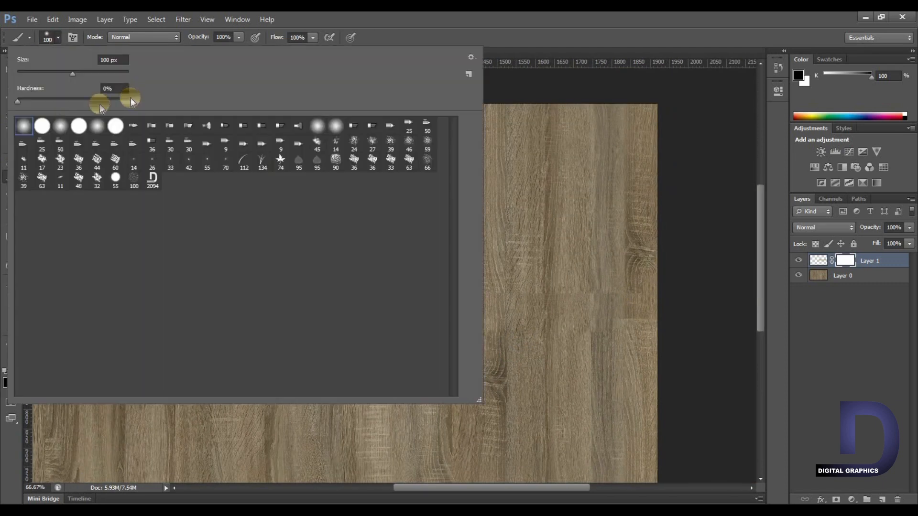
pyautogui.click(659, 292)
pyautogui.moveTo(654, 290)
pyautogui.mouseDown()
pyautogui.moveTo(378, 278)
pyautogui.moveTo(300, 288)
pyautogui.moveTo(296, 322)
pyautogui.moveTo(668, 330)
pyautogui.mouseUp()
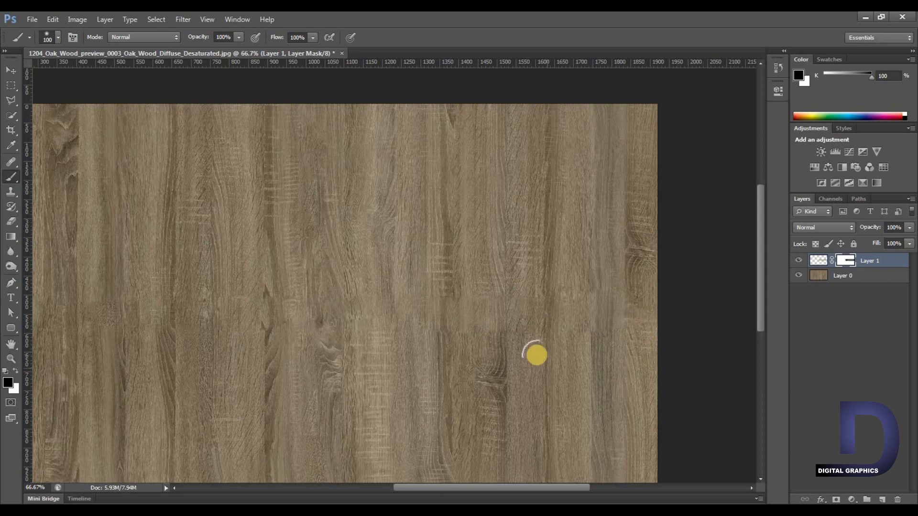
# Select the Spot Healing Brush, and delete the copied strip's layer mask and then the strip layer itself
pyautogui.click(801, 262)
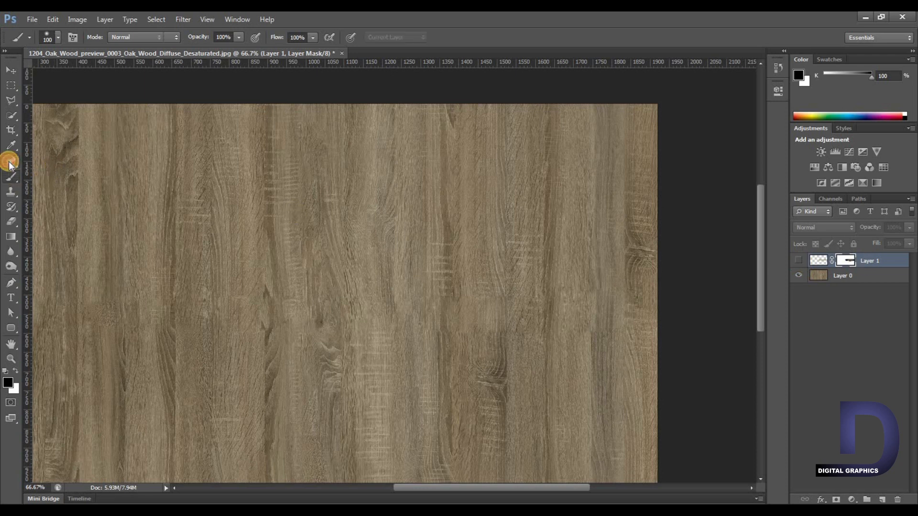
pyautogui.moveTo(9, 165); pyautogui.dragTo(108, 182)
pyautogui.click(98, 161)
pyautogui.click(799, 261)
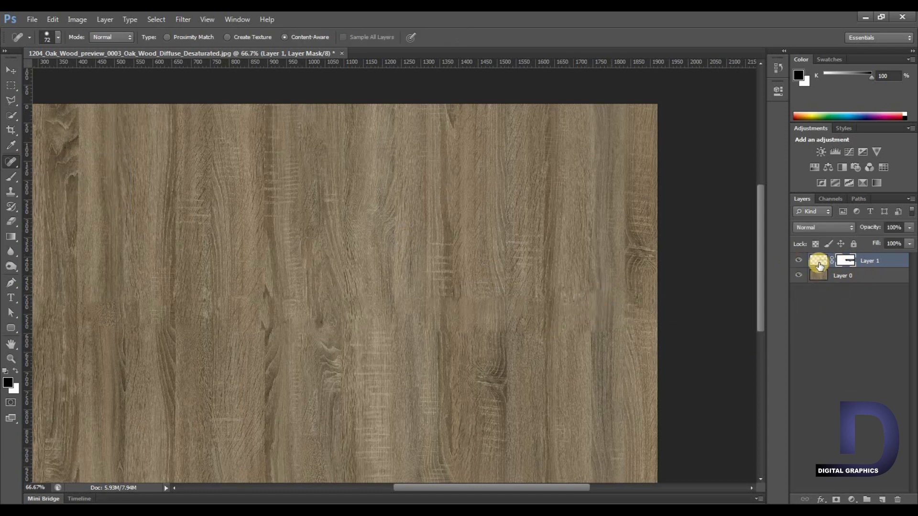
pyautogui.click(899, 500)
pyautogui.click(499, 198)
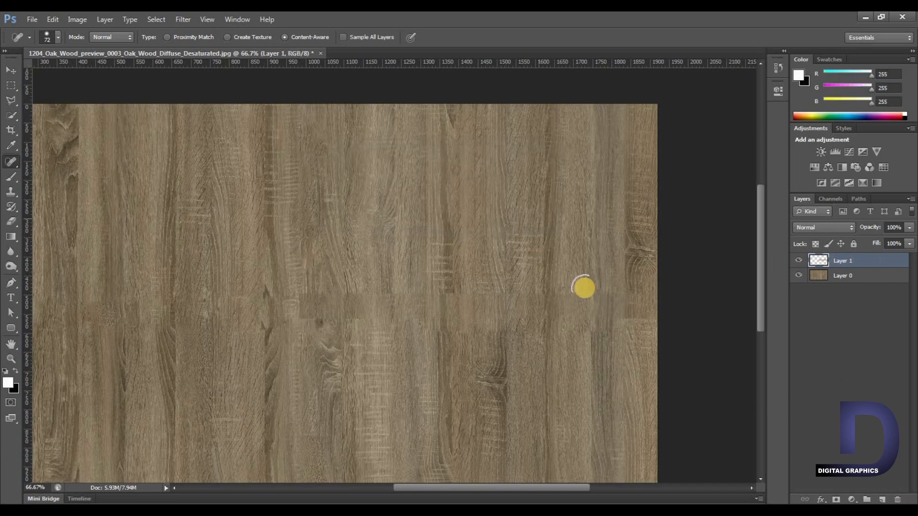
pyautogui.click(898, 500)
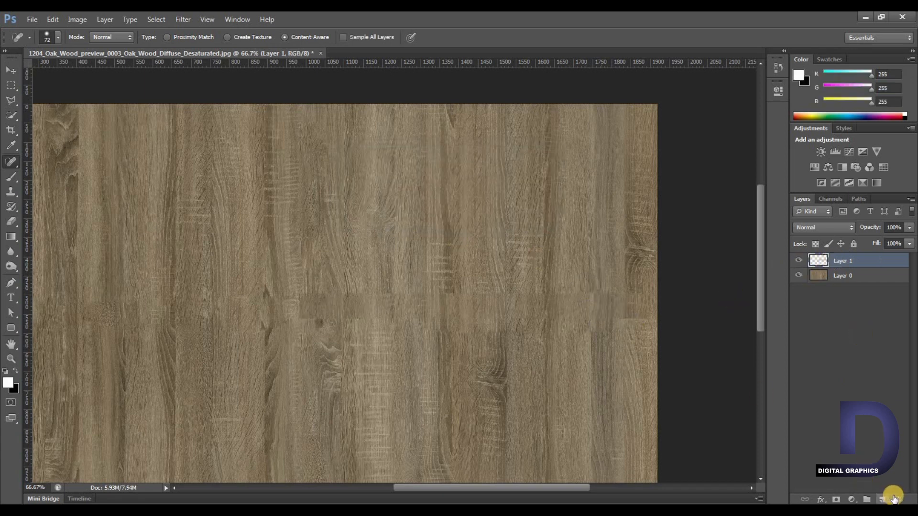
pyautogui.click(404, 199)
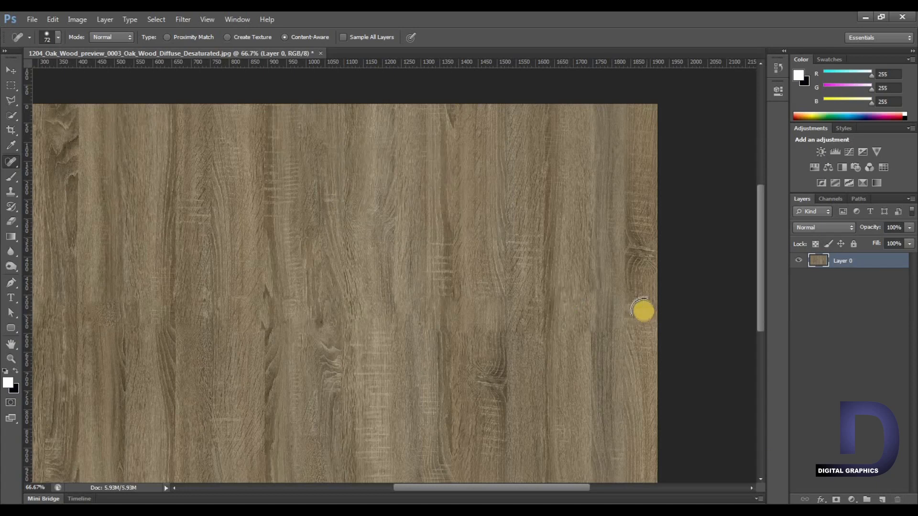
# Paint along the right and middle parts of the horizontal seam with the content-aware Spot Healing Brush at size 72
pyautogui.click(633, 300)
pyautogui.click(615, 334)
pyautogui.click(558, 330)
pyautogui.click(448, 330)
pyautogui.click(421, 300)
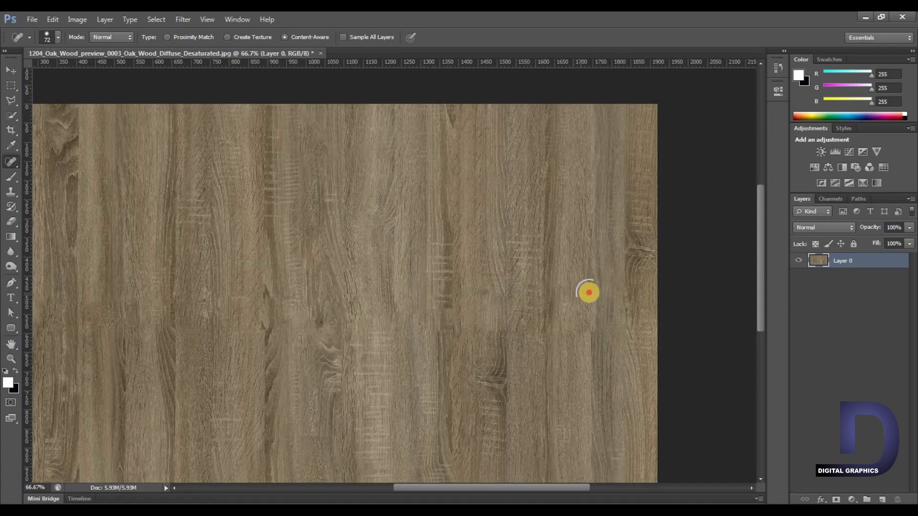
pyautogui.moveTo(406, 334); pyautogui.dragTo(670, 337)
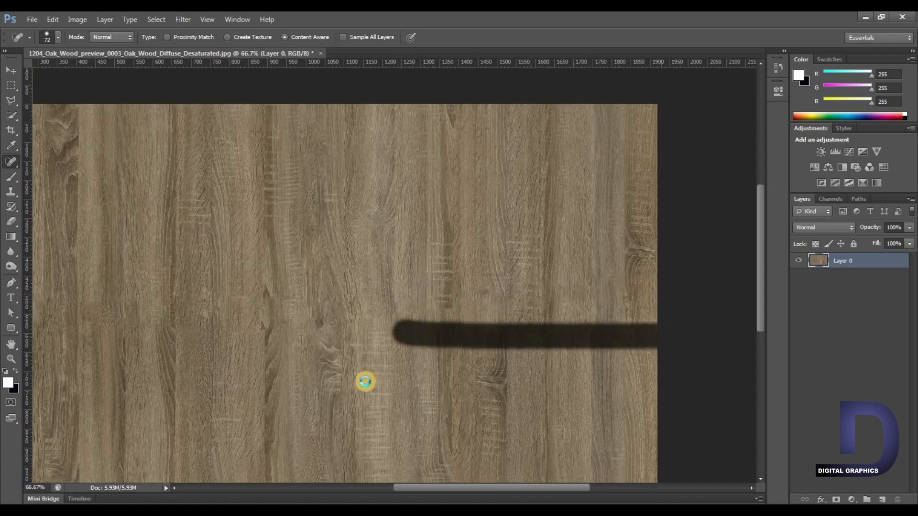
pyautogui.click(300, 325)
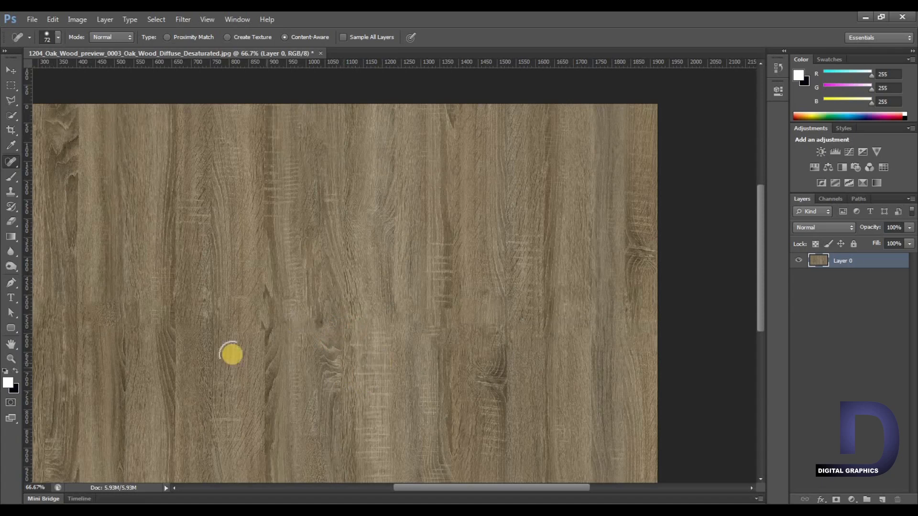
pyautogui.moveTo(233, 334); pyautogui.dragTo(452, 332)
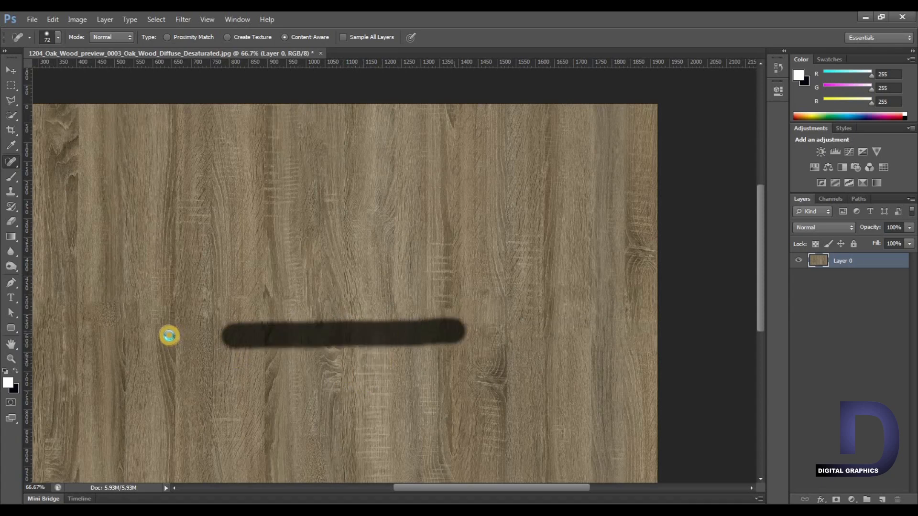
# Paint over the left and middle parts of the horizontal seam with the Spot Healing Brush, dabbing the leftover spots
pyautogui.moveTo(199, 304)
pyautogui.mouseDown()
pyautogui.moveTo(419, 302)
pyautogui.moveTo(395, 306)
pyautogui.mouseUp()
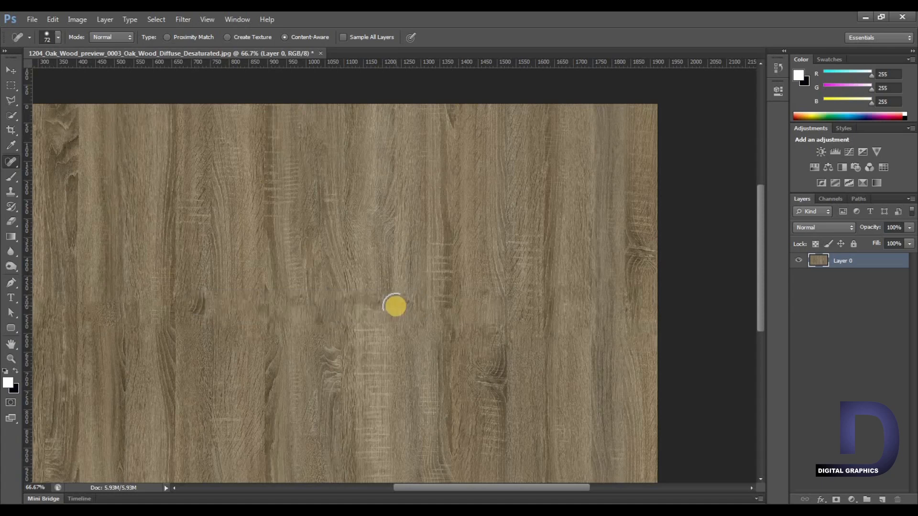
pyautogui.click(198, 307)
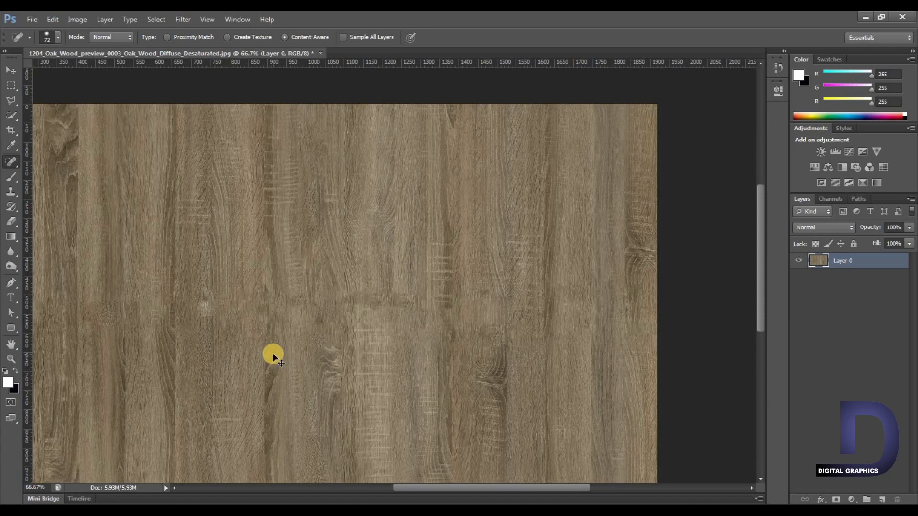
pyautogui.hotkey('ctrl', '-')
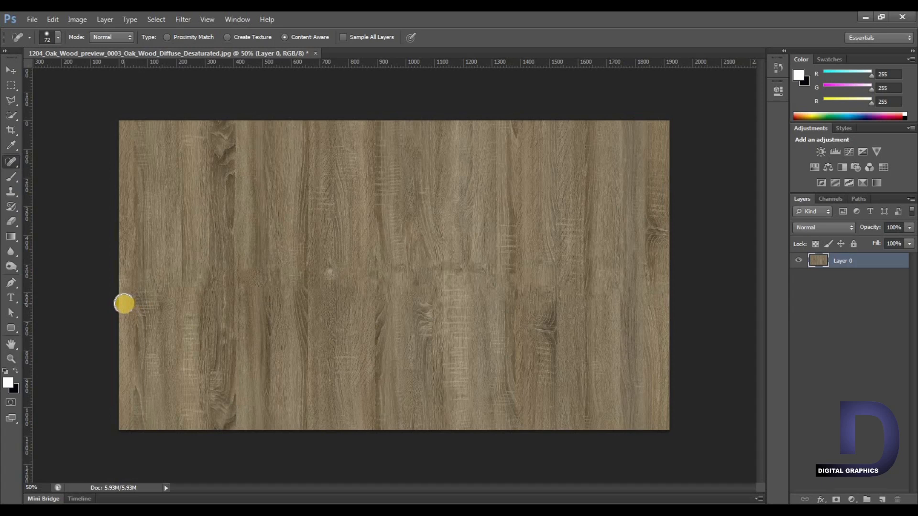
pyautogui.hotkey('ctrl', '+')
pyautogui.hotkey('ctrl', '+')
pyautogui.moveTo(386, 268); pyautogui.dragTo(435, 255)
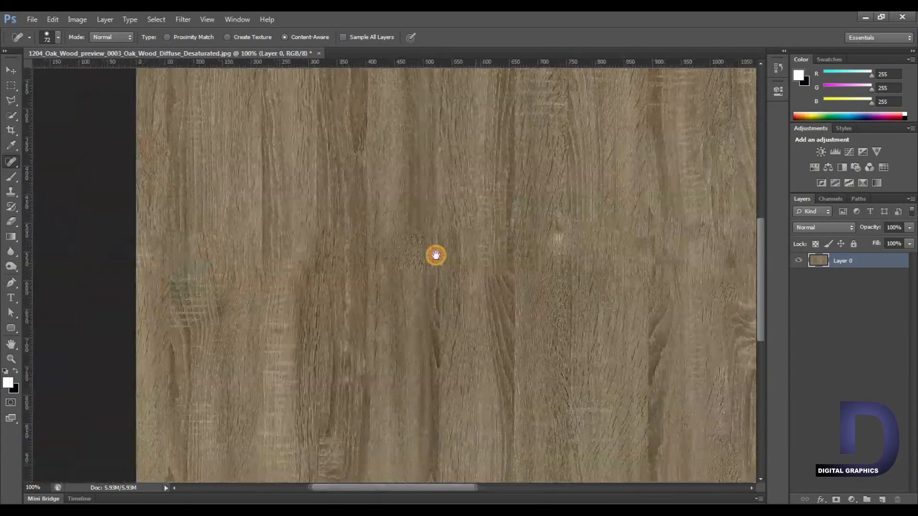
pyautogui.click(324, 244)
pyautogui.click(325, 218)
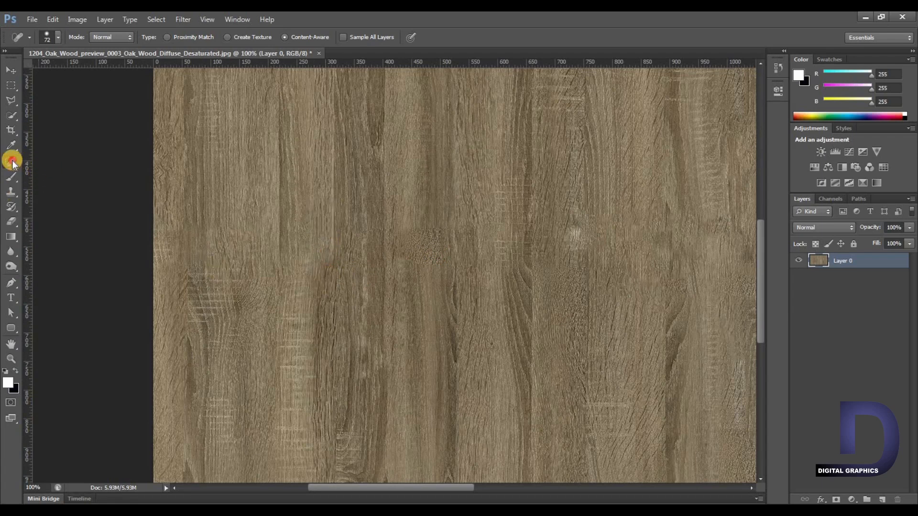
# With the Healing Brush at size 80, sample the dark grain below the seam and paint it upward across the seam in the left part
pyautogui.moveTo(13, 164); pyautogui.dragTo(56, 170)
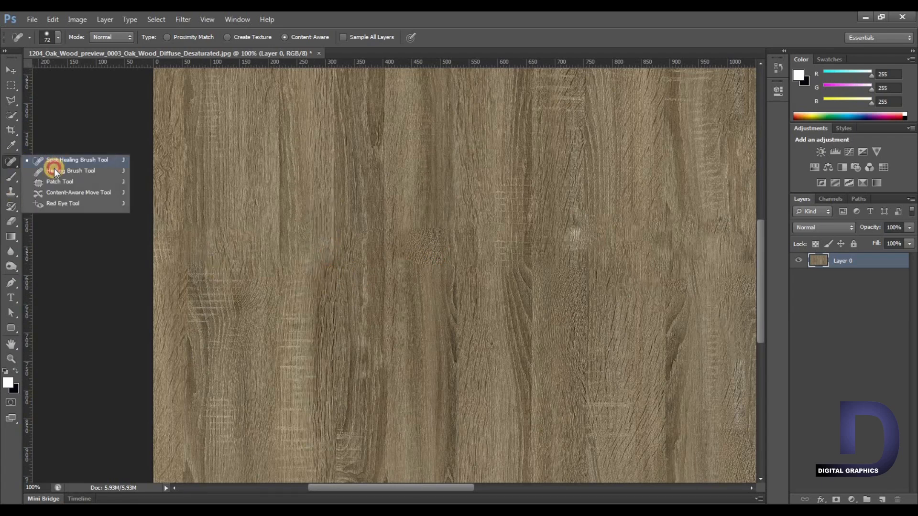
pyautogui.keyDown('alt'); pyautogui.click(330, 295); pyautogui.keyUp('alt')
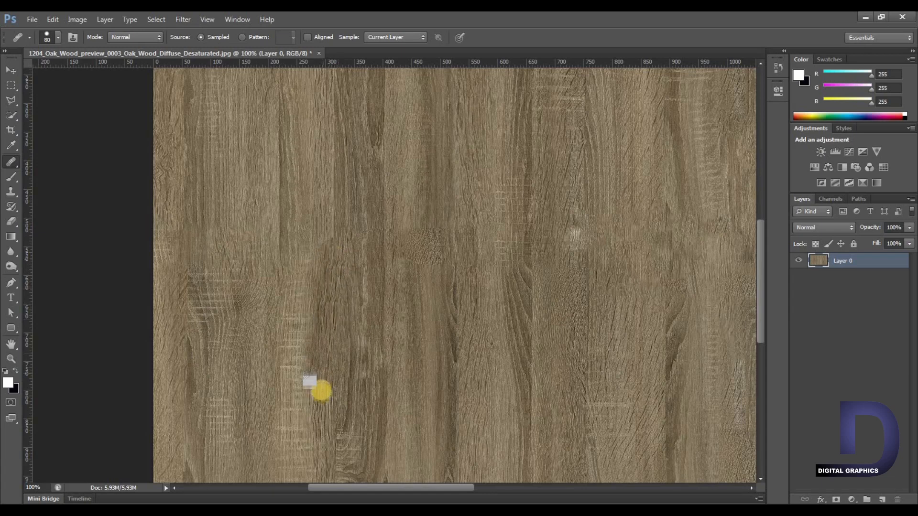
pyautogui.moveTo(332, 229); pyautogui.dragTo(336, 200)
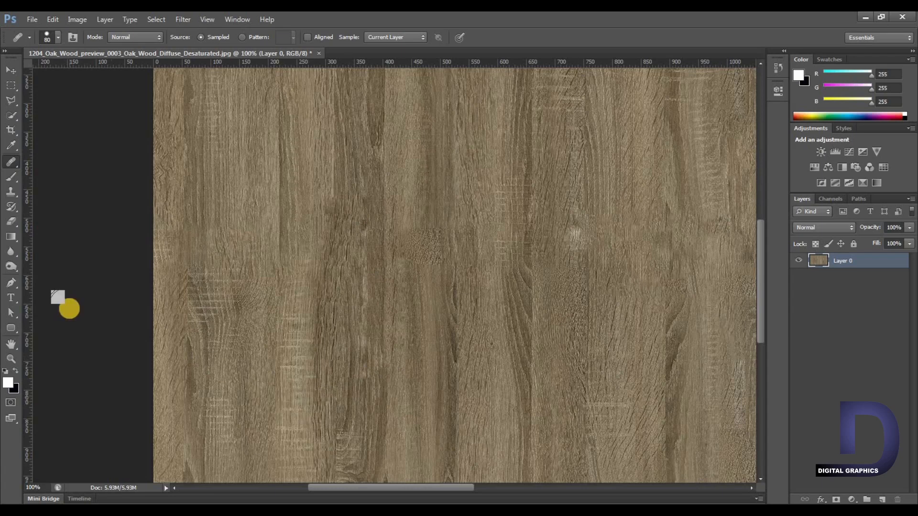
# Sample clean grain below the light spot left of centre and paint over the spot with the Healing Brush
pyautogui.hotkey('ctrl', '-')
pyautogui.hotkey('ctrl', '-')
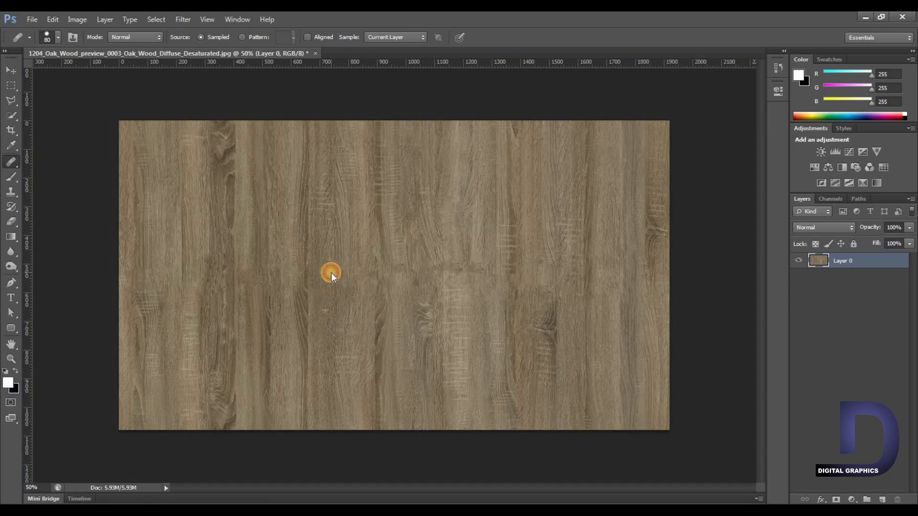
pyautogui.keyDown('alt'); pyautogui.click(337, 331); pyautogui.keyUp('alt')
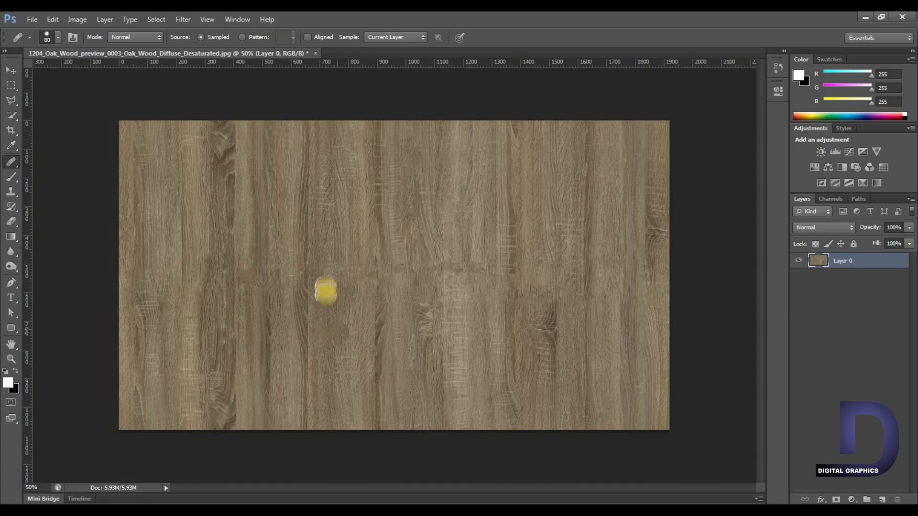
pyautogui.click(331, 287)
pyautogui.click(332, 395)
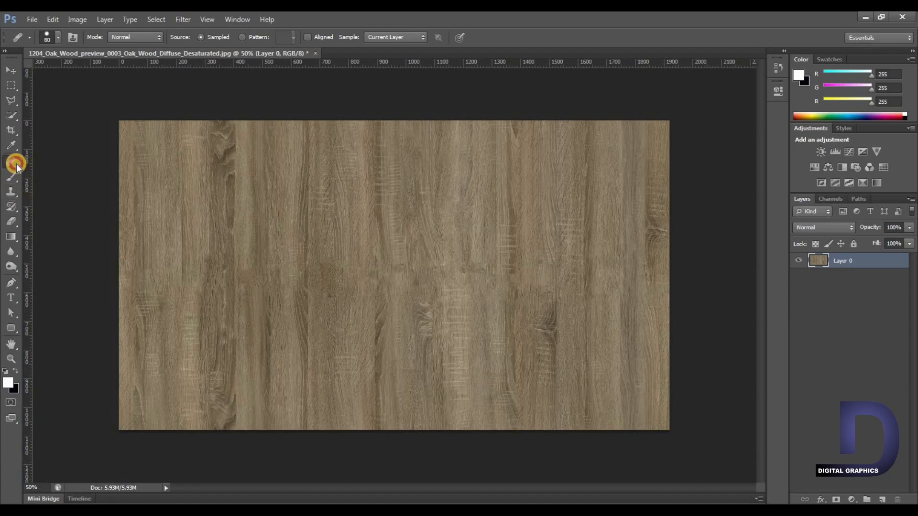
# With the Patch tool, outline the right half of the horizontal seam, patch it repeatedly from the grain above, and deselect
pyautogui.moveTo(16, 164); pyautogui.dragTo(48, 184)
pyautogui.moveTo(672, 259)
pyautogui.mouseDown()
pyautogui.moveTo(386, 270)
pyautogui.moveTo(388, 280)
pyautogui.moveTo(653, 288)
pyautogui.moveTo(673, 259)
pyautogui.mouseUp()
pyautogui.moveTo(580, 277); pyautogui.dragTo(578, 179)
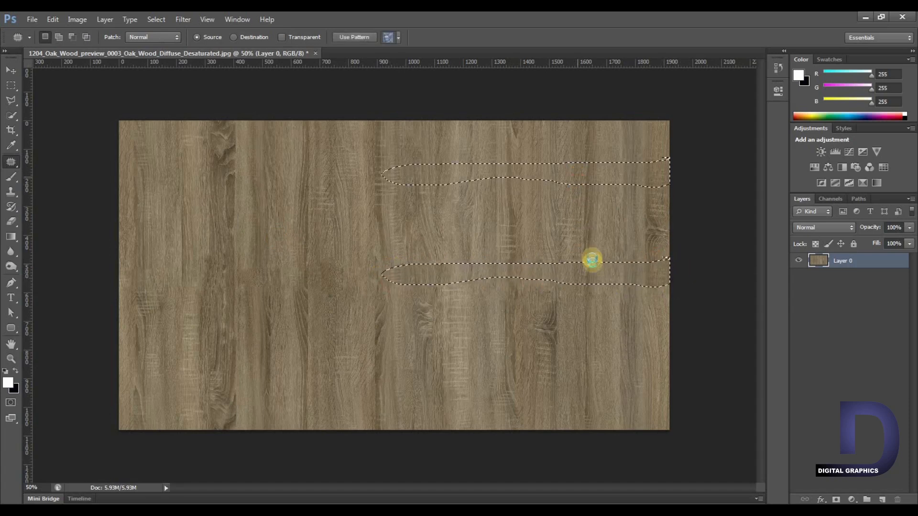
pyautogui.moveTo(587, 274); pyautogui.dragTo(580, 171)
pyautogui.moveTo(563, 269); pyautogui.dragTo(550, 171)
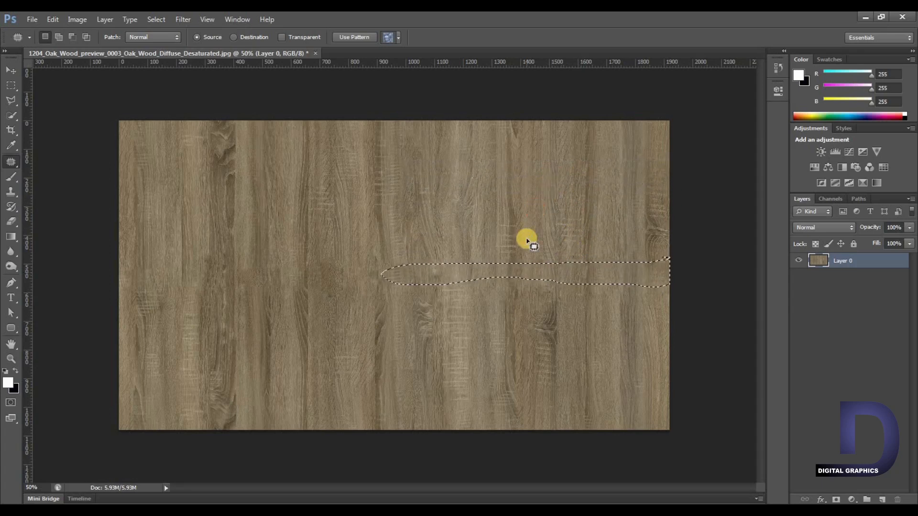
pyautogui.hotkey('ctrl', 'd')
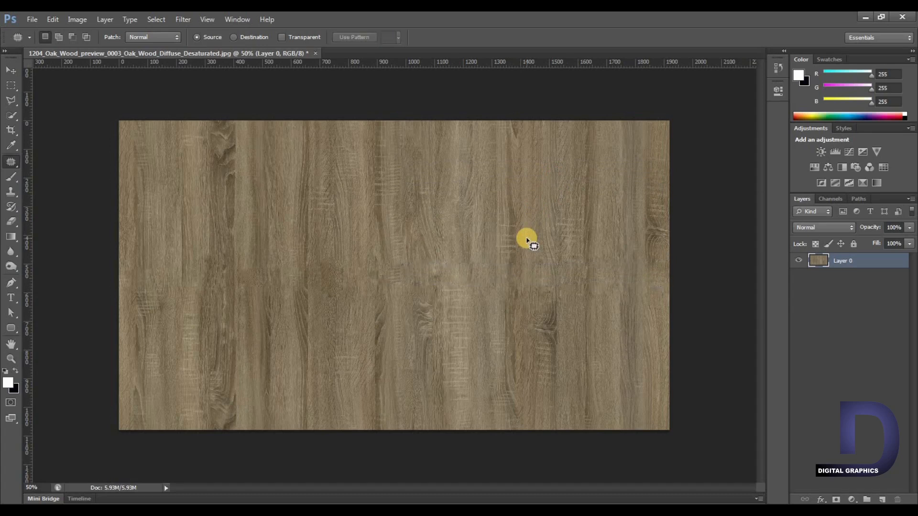
# Paint along the middle and right parts of the horizontal seam with the content-aware Spot Healing Brush at size 72
pyautogui.hotkey('ctrl', '+')
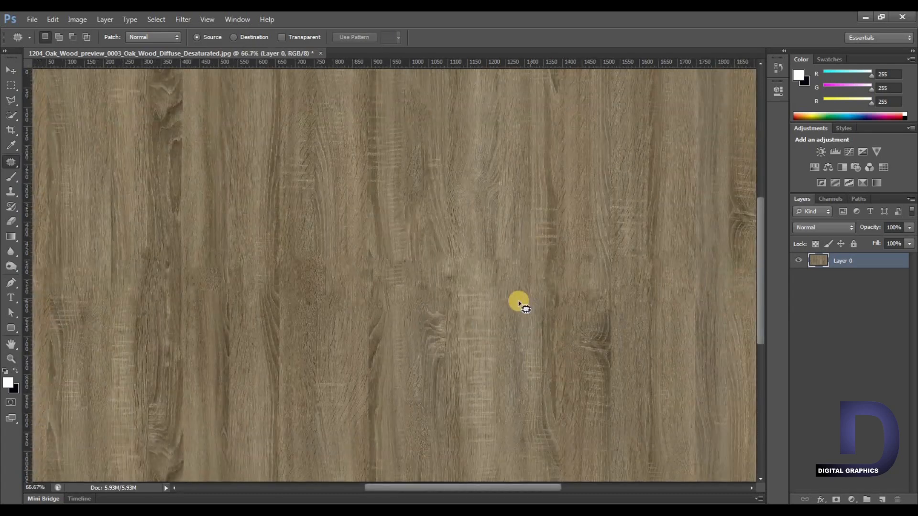
pyautogui.click(11, 169)
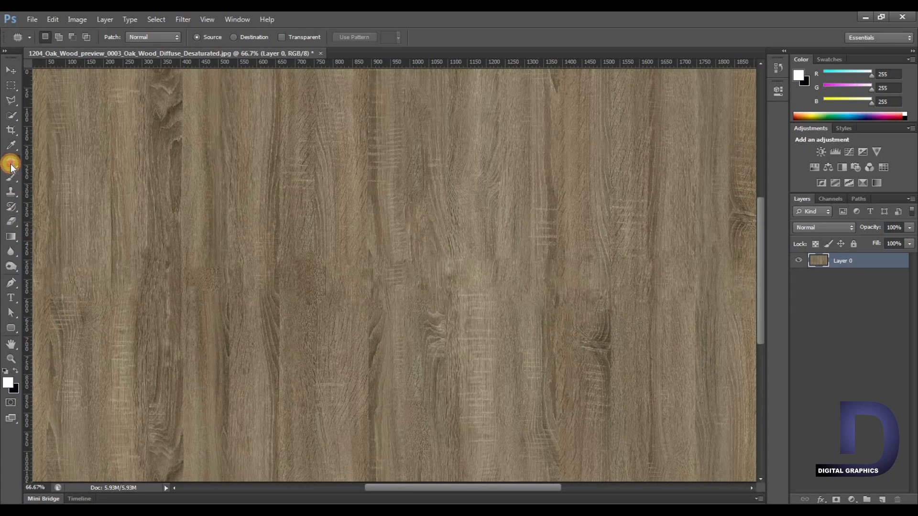
pyautogui.click(72, 163)
pyautogui.moveTo(376, 278)
pyautogui.mouseDown()
pyautogui.moveTo(366, 271)
pyautogui.moveTo(669, 260)
pyautogui.mouseUp()
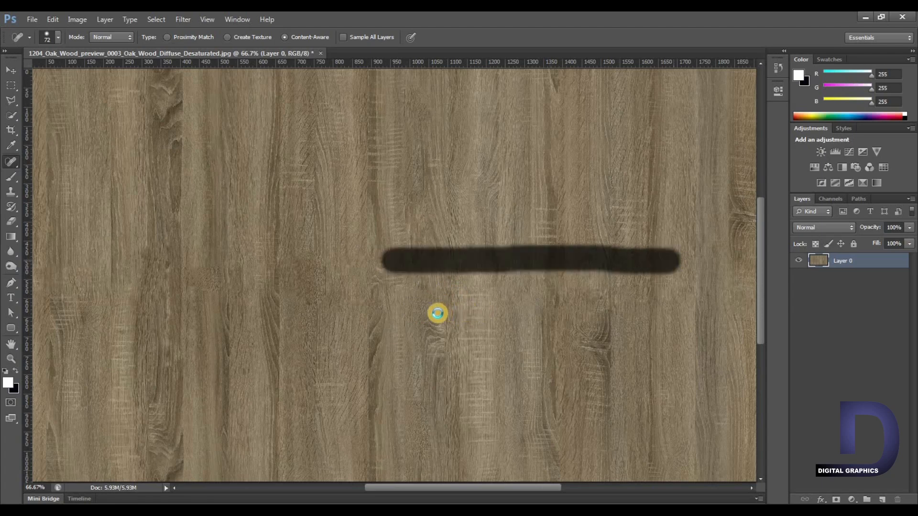
pyautogui.moveTo(406, 294)
pyautogui.mouseDown()
pyautogui.moveTo(672, 296)
pyautogui.moveTo(640, 299)
pyautogui.mouseUp()
pyautogui.moveTo(651, 244); pyautogui.dragTo(647, 351)
pyautogui.click(654, 260)
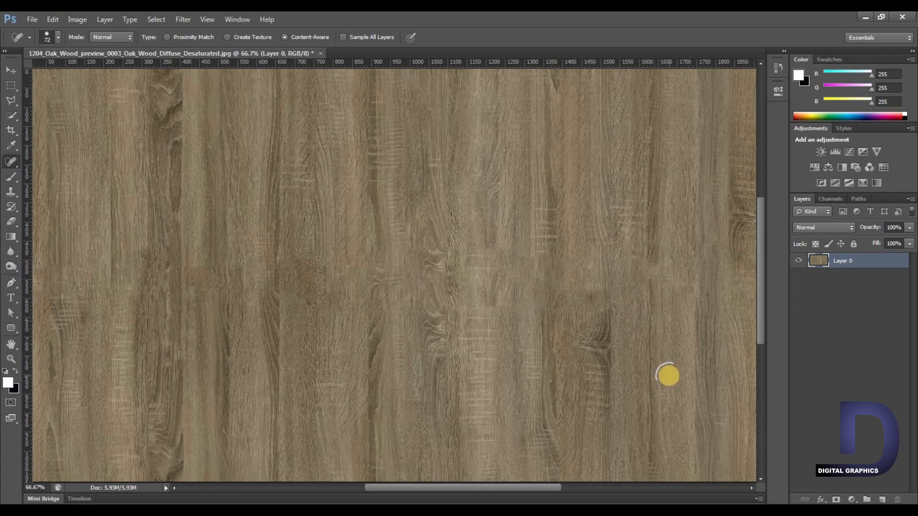
pyautogui.hotkey('ctrl', '-')
pyautogui.moveTo(653, 278); pyautogui.dragTo(737, 273)
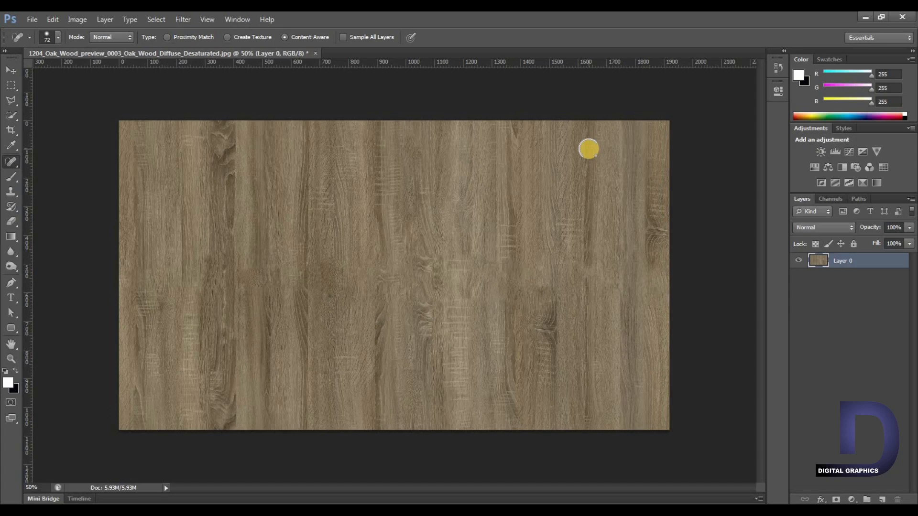
pyautogui.moveTo(440, 260); pyautogui.dragTo(519, 262)
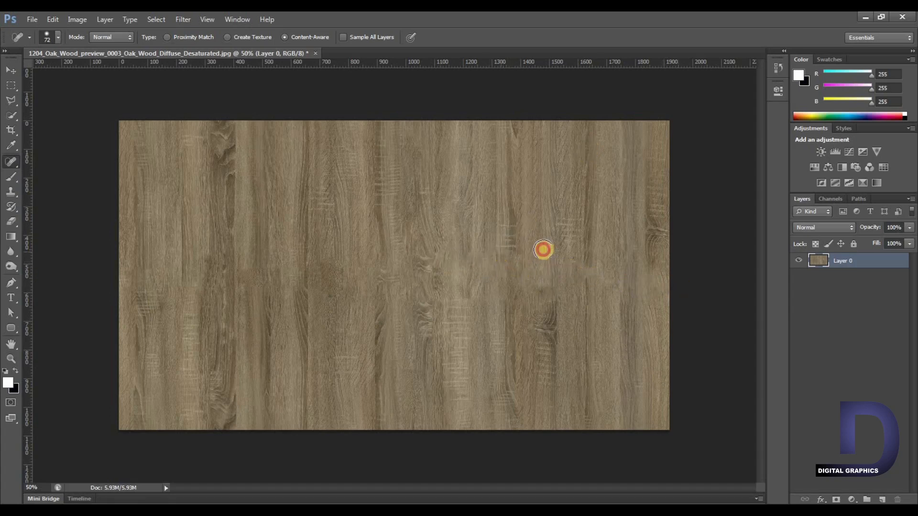
# Paint vertical Spot Healing strokes over the light cross-grain marks above the right part of the seam and the knot at the right edge
pyautogui.moveTo(509, 214); pyautogui.dragTo(510, 281)
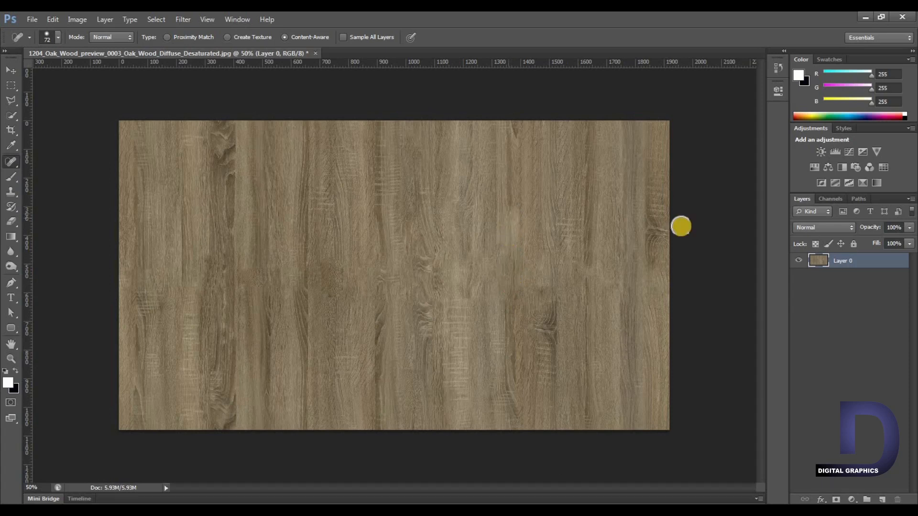
pyautogui.moveTo(573, 221)
pyautogui.mouseDown()
pyautogui.moveTo(574, 281)
pyautogui.moveTo(573, 272)
pyautogui.mouseUp()
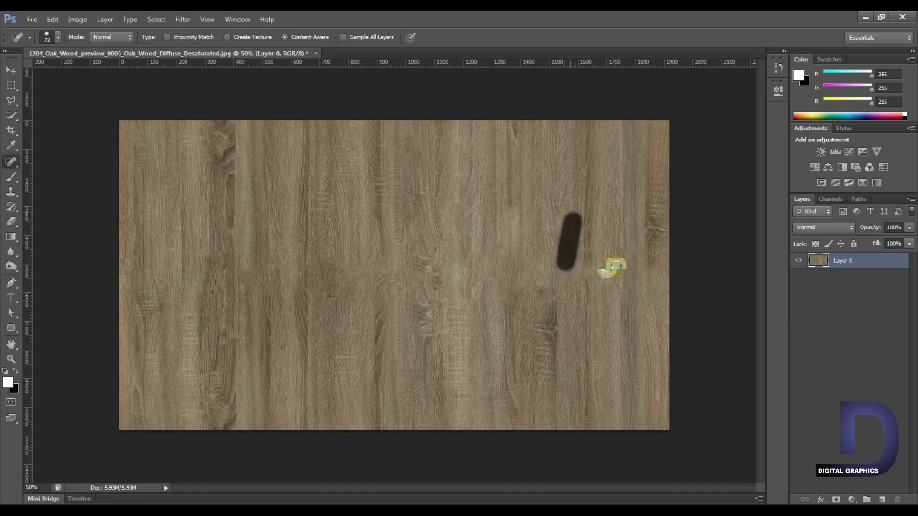
pyautogui.moveTo(656, 214); pyautogui.dragTo(660, 279)
pyautogui.moveTo(656, 214)
pyautogui.mouseDown()
pyautogui.moveTo(658, 260)
pyautogui.moveTo(647, 273)
pyautogui.mouseUp()
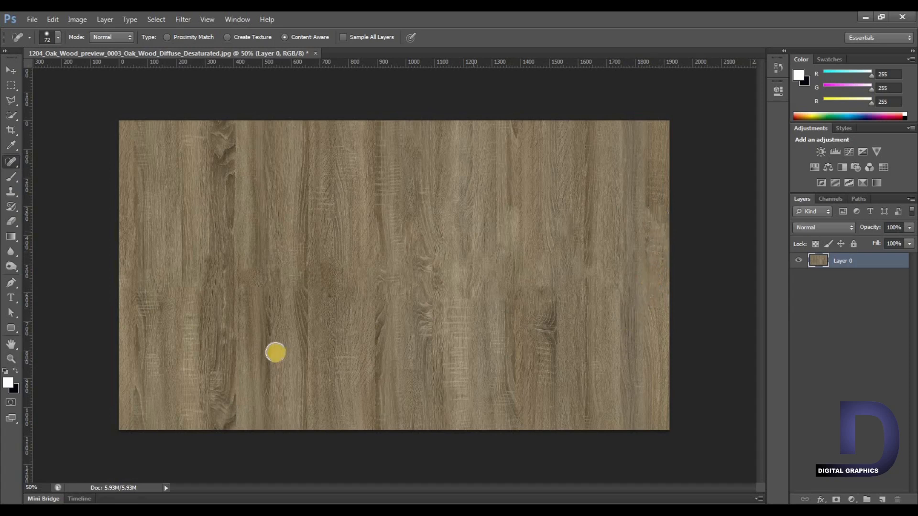
# Dab the left part of the seam with the Spot Healing Brush, and cover its dark patch using the Healing Brush with sampled grain
pyautogui.click(240, 275)
pyautogui.click(314, 272)
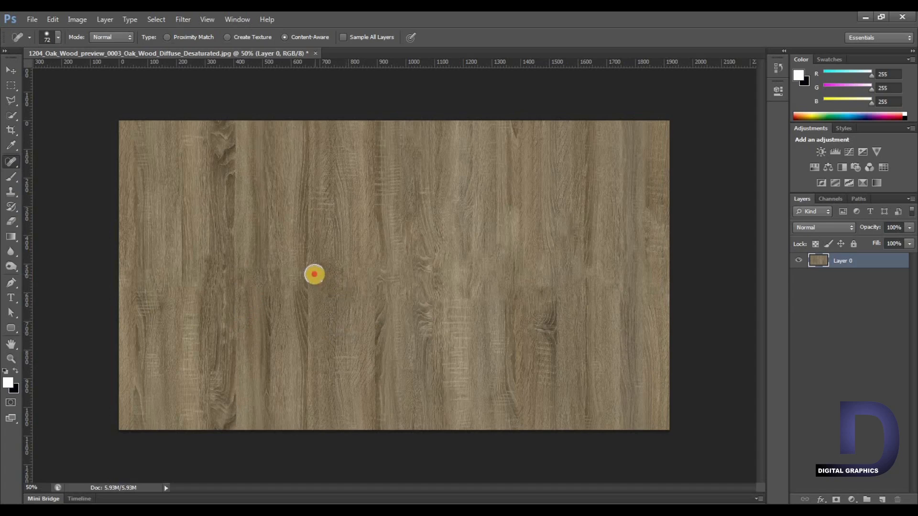
pyautogui.click(314, 281)
pyautogui.rightClick(11, 161)
pyautogui.click(61, 170)
pyautogui.keyDown('alt'); pyautogui.click(363, 311); pyautogui.keyUp('alt')
pyautogui.click(326, 264)
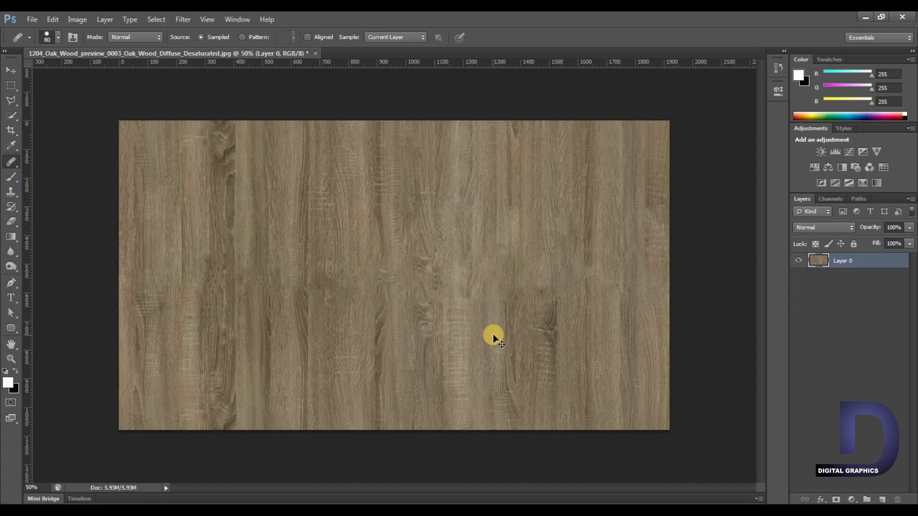
# Paint sampled grain over the repeated small knots near the middle of the seam with the Healing Brush at size 80
pyautogui.hotkey('ctrl', '+')
pyautogui.hotkey('ctrl', '+')
pyautogui.moveTo(593, 366); pyautogui.dragTo(450, 363)
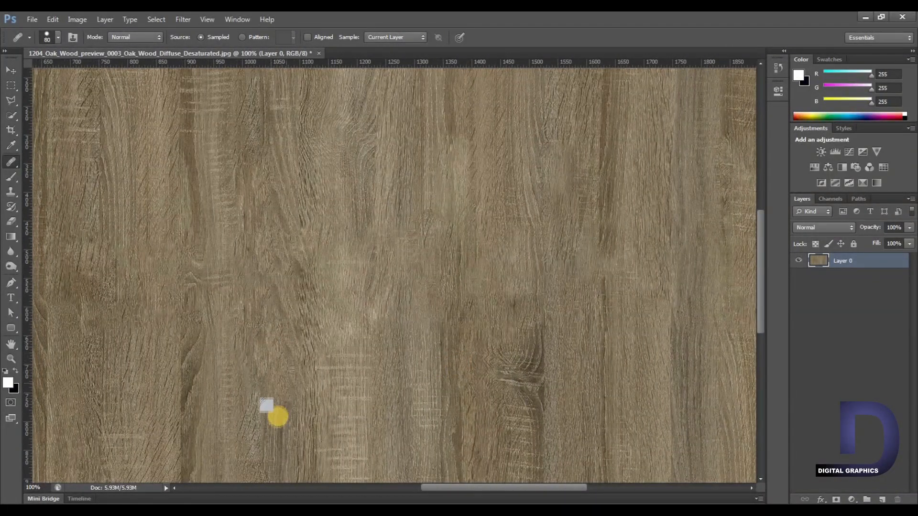
pyautogui.press('alt')
pyautogui.keyDown('alt'); pyautogui.click(286, 387); pyautogui.keyUp('alt')
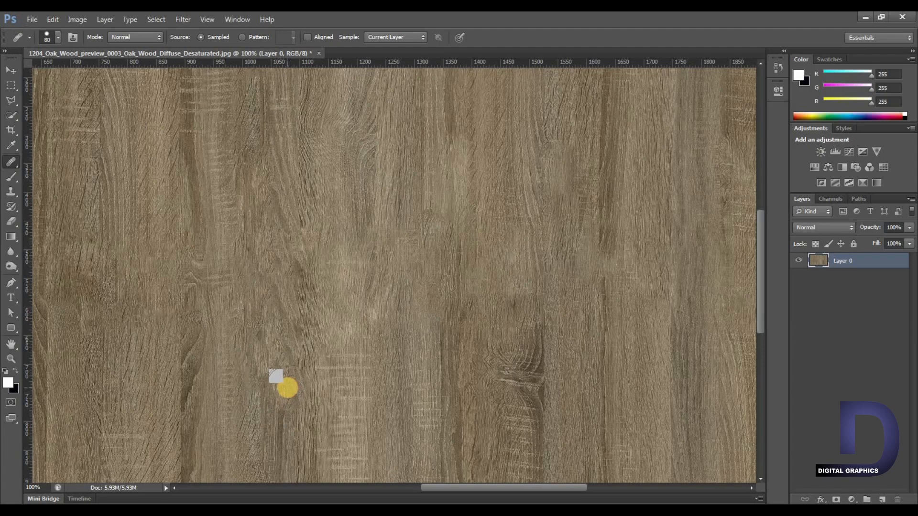
pyautogui.hotkey('ctrl', '-')
pyautogui.hotkey('ctrl', '-')
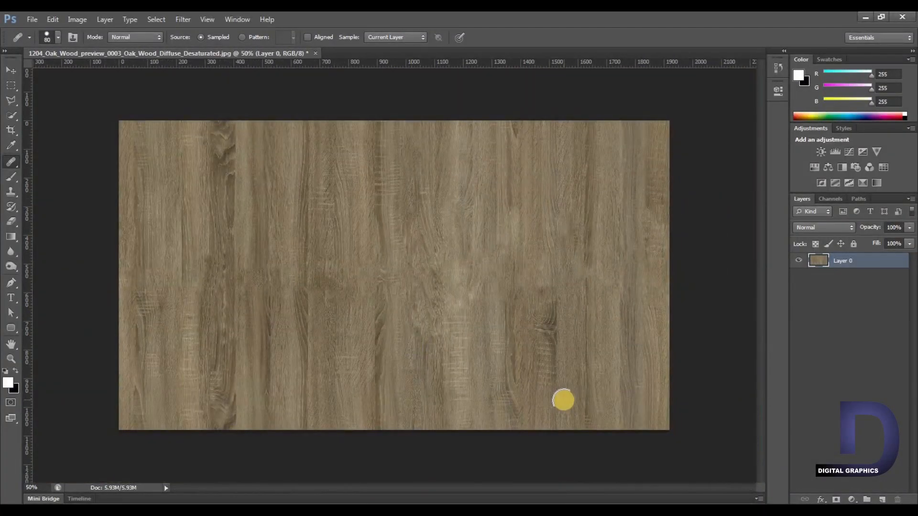
# With the Patch tool, outline the broken dark grain line in the right part, patch it from the grain above, and deselect
pyautogui.click(11, 71)
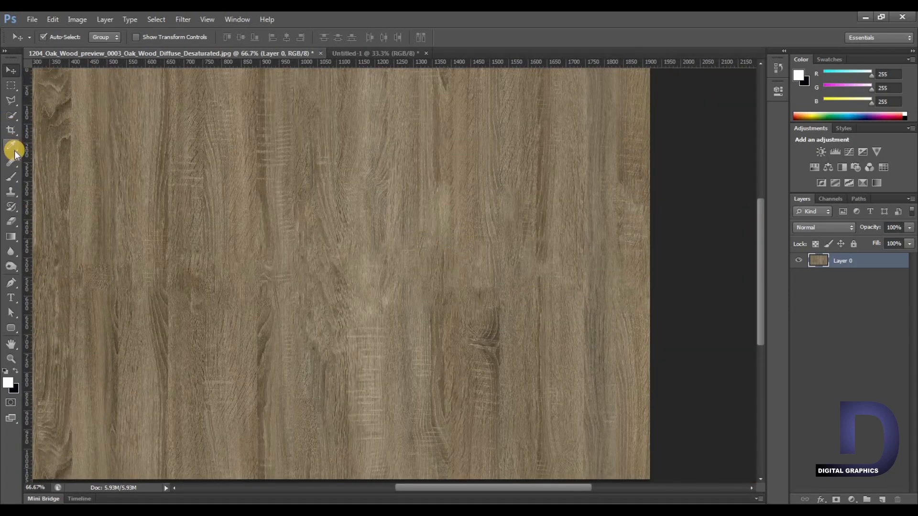
pyautogui.click(13, 163)
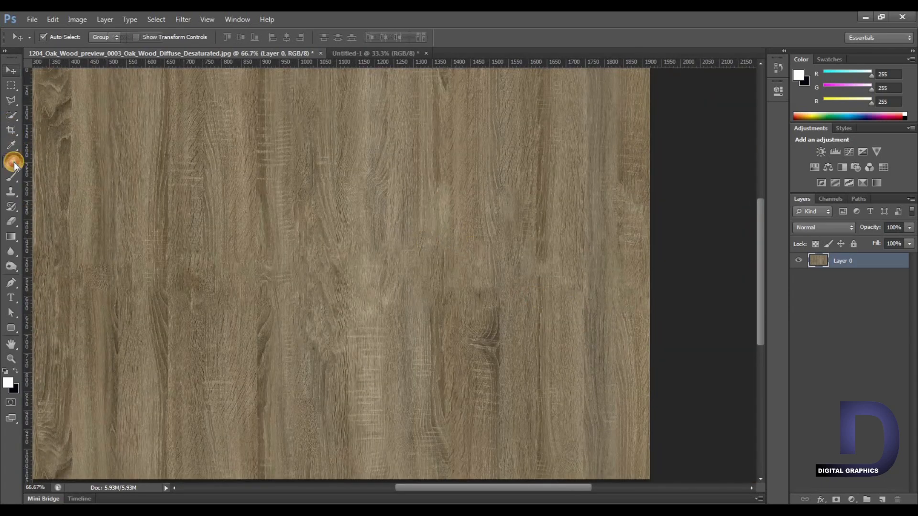
pyautogui.click(71, 183)
pyautogui.moveTo(533, 232)
pyautogui.mouseDown()
pyautogui.moveTo(534, 270)
pyautogui.moveTo(540, 243)
pyautogui.moveTo(536, 200)
pyautogui.mouseUp()
pyautogui.moveTo(541, 253); pyautogui.dragTo(541, 175)
pyautogui.hotkey('ctrl', 'd')
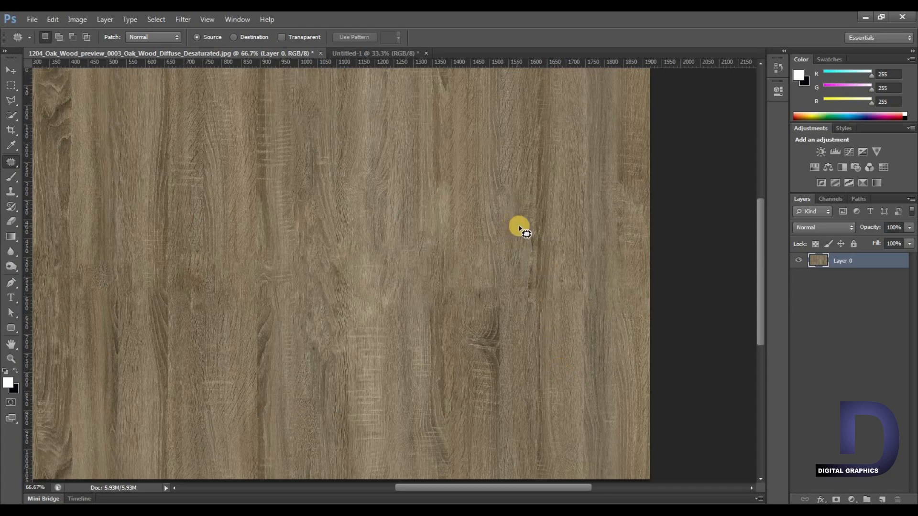
# Dab the dark leftovers beside the patched grain line with the content-aware Spot Healing Brush at size 72
pyautogui.click(10, 165)
pyautogui.click(74, 162)
pyautogui.moveTo(527, 274)
pyautogui.mouseDown()
pyautogui.moveTo(527, 253)
pyautogui.moveTo(527, 268)
pyautogui.mouseUp()
pyautogui.click(526, 269)
pyautogui.click(527, 292)
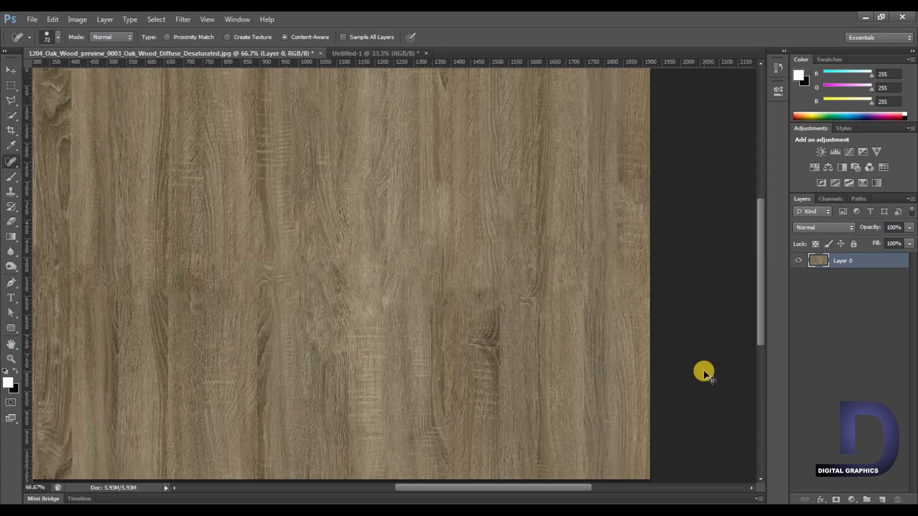
pyautogui.hotkey('ctrl', '-')
pyautogui.hotkey('ctrl', '-')
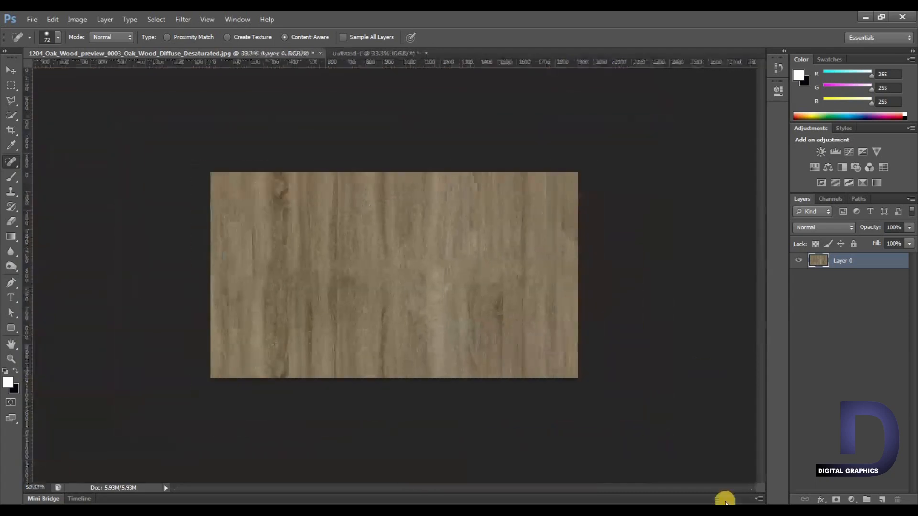